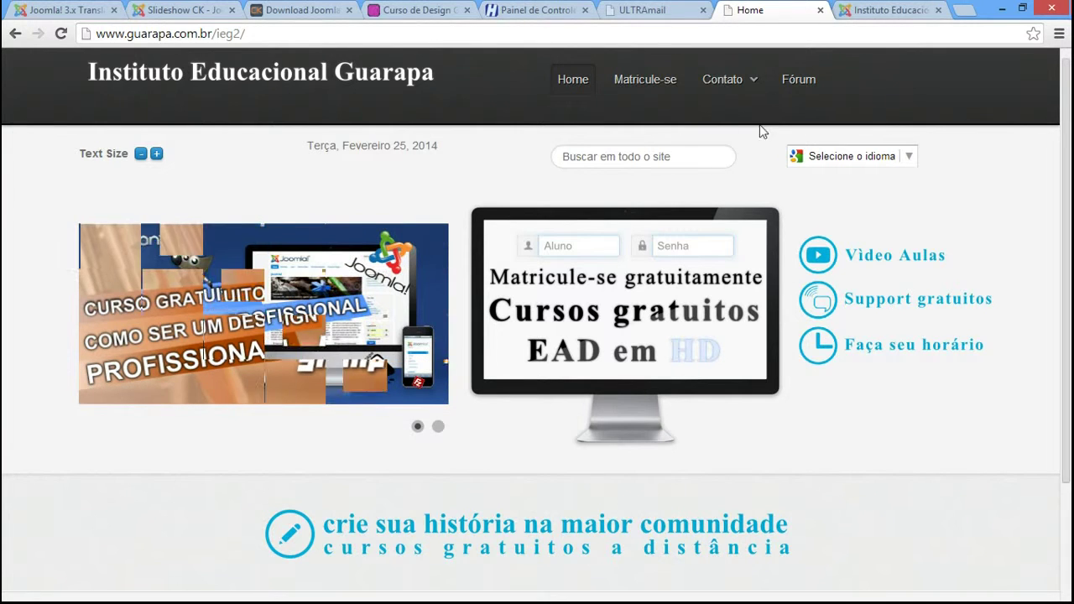
- Compare the site's front page with the Home menu item of type Artigos em Destaque in the menu item list
{"action": "left_click_drag", "start_coordinate": [1070, 118], "coordinate": [1069, 173]}
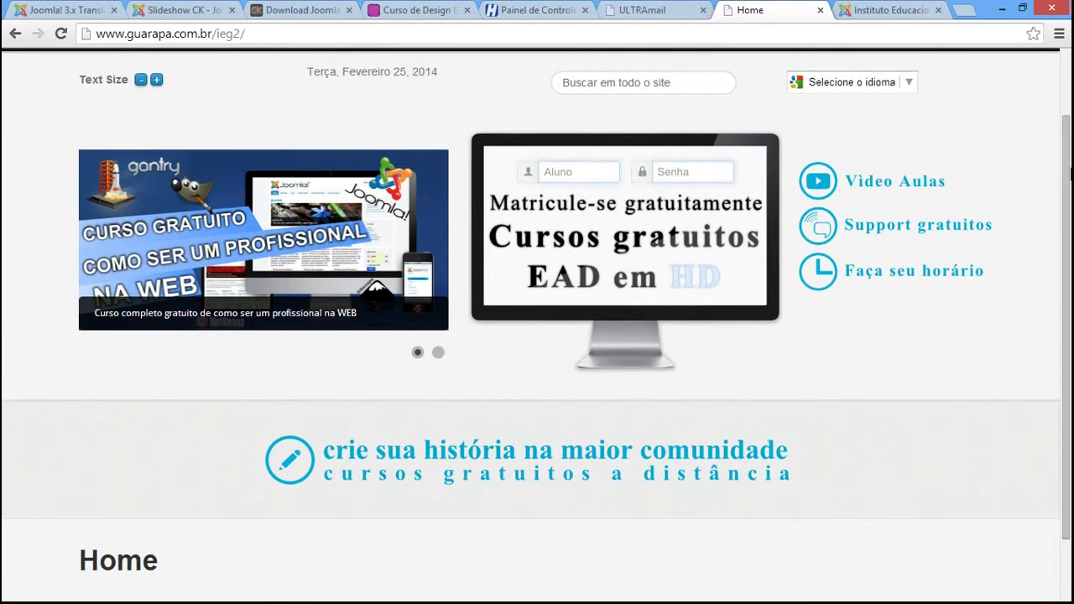
{"action": "left_click_drag", "start_coordinate": [1069, 218], "coordinate": [1069, 168]}
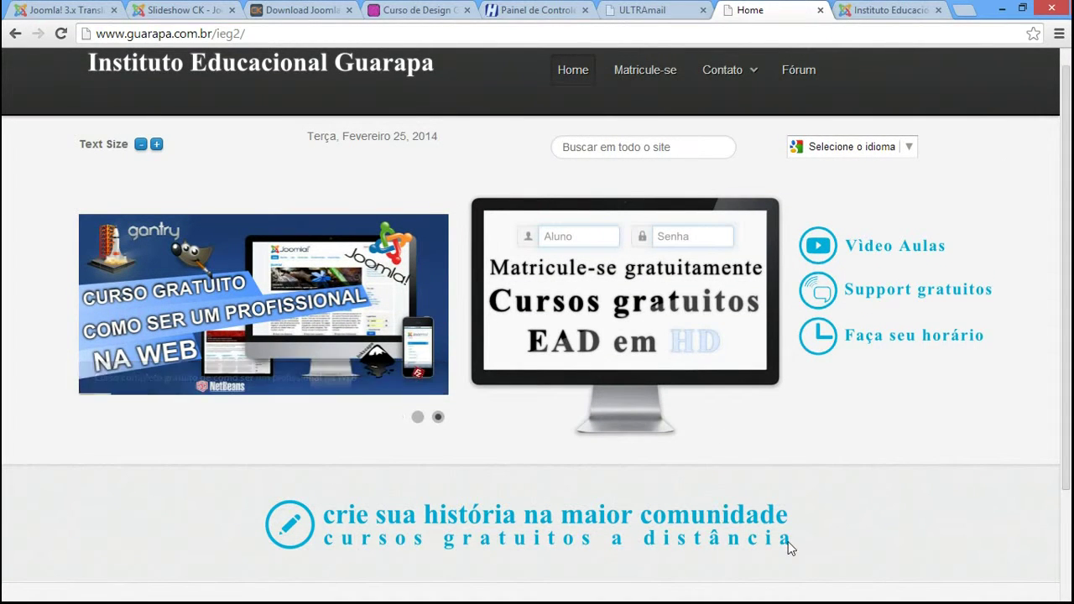
{"action": "left_click", "coordinate": [894, 10]}
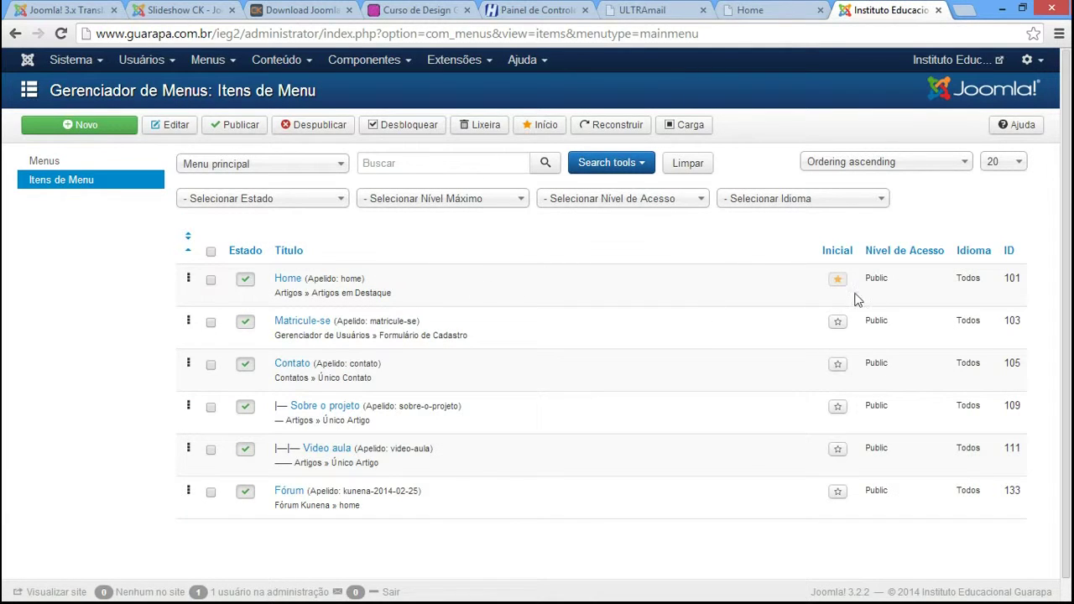
{"action": "double_click", "coordinate": [361, 294]}
{"action": "left_click_drag", "start_coordinate": [313, 292], "coordinate": [404, 292]}
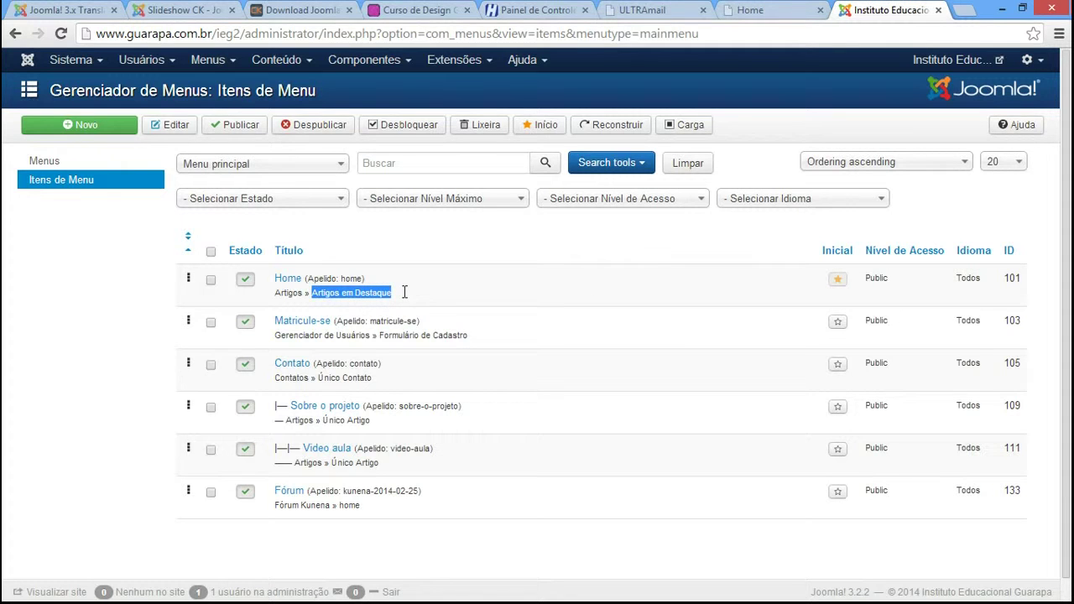
{"action": "left_click", "coordinate": [782, 12]}
{"action": "scroll", "coordinate": [1059, 188], "scroll_direction": "down", "scroll_amount": 3}
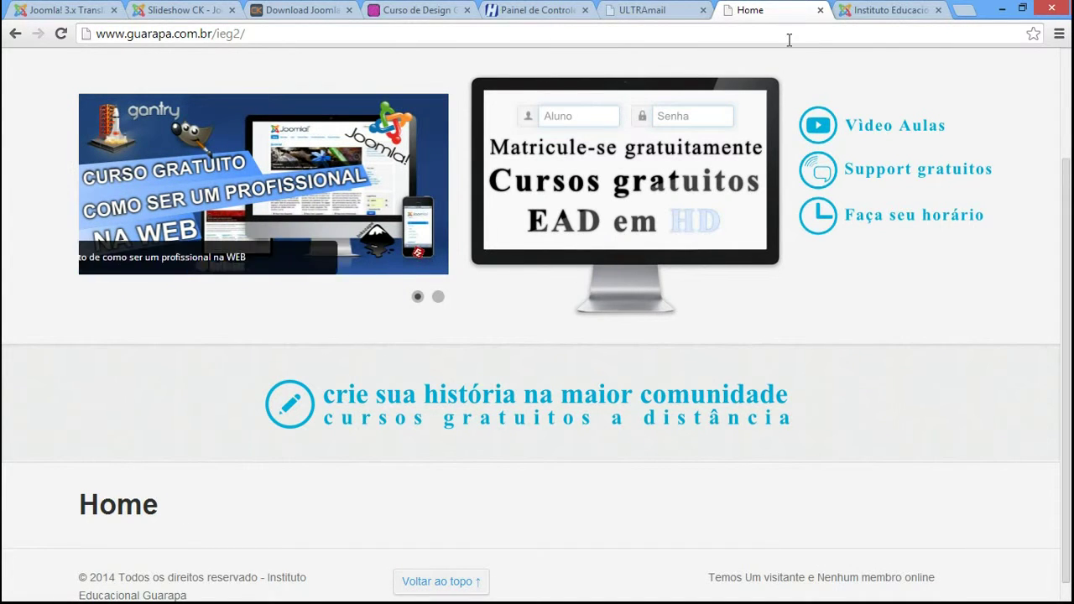
{"action": "left_click", "coordinate": [892, 10]}
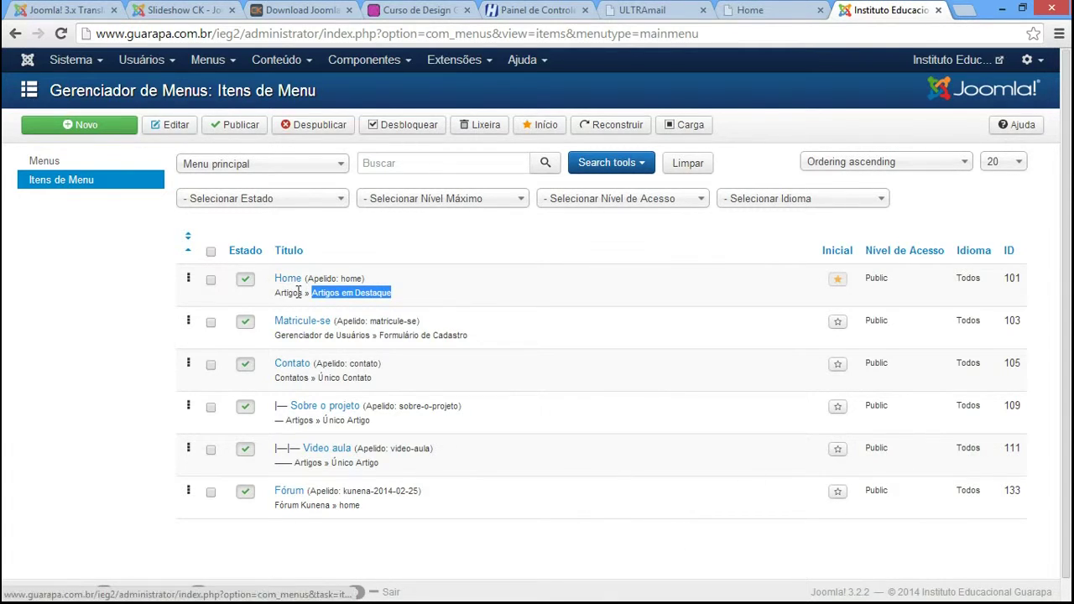
{"action": "mouse_move", "coordinate": [301, 297]}
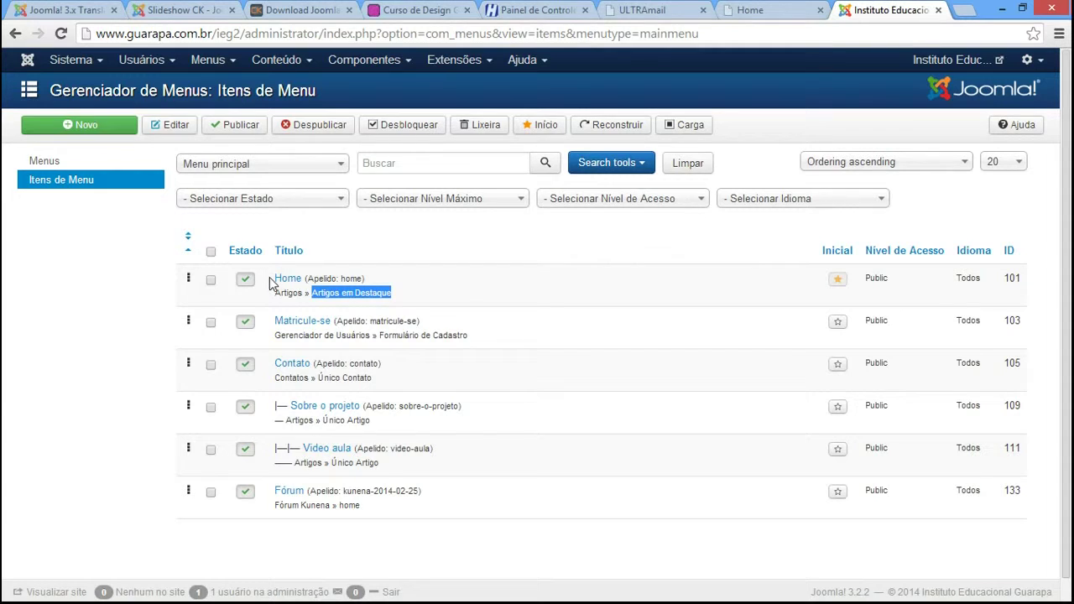
- Set the Fórum item of the main menu as the site's default page
{"action": "left_click", "coordinate": [845, 280]}
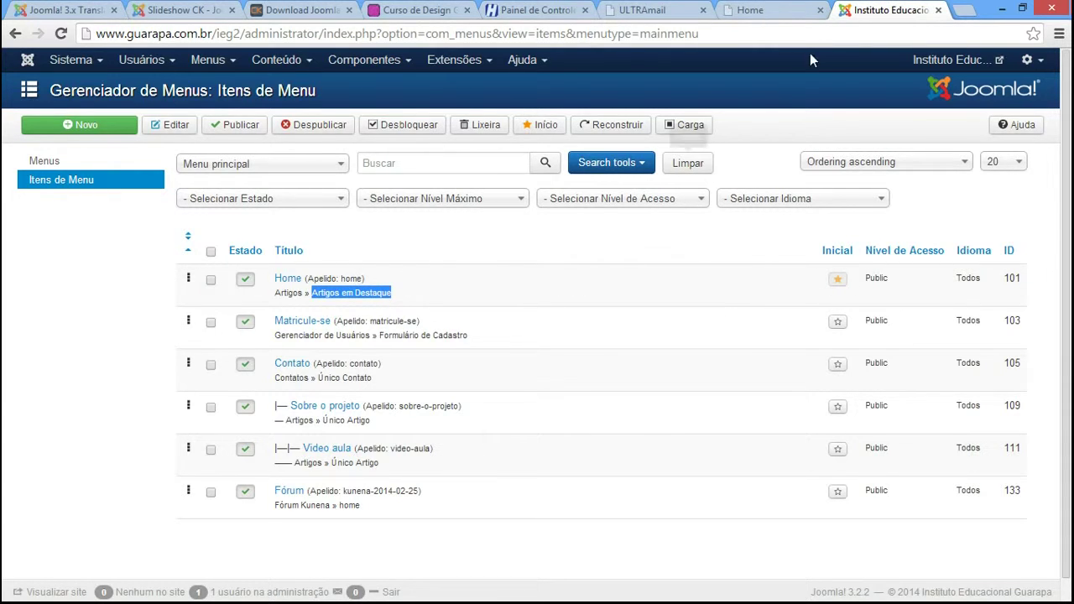
{"action": "left_click", "coordinate": [780, 10]}
{"action": "left_click", "coordinate": [894, 10]}
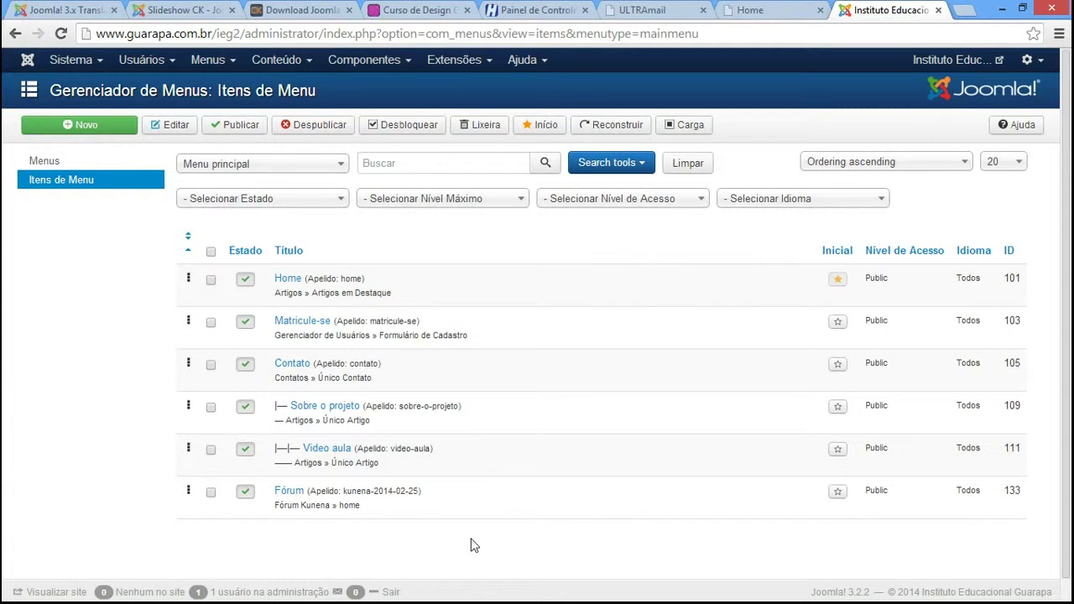
{"action": "left_click", "coordinate": [839, 495]}
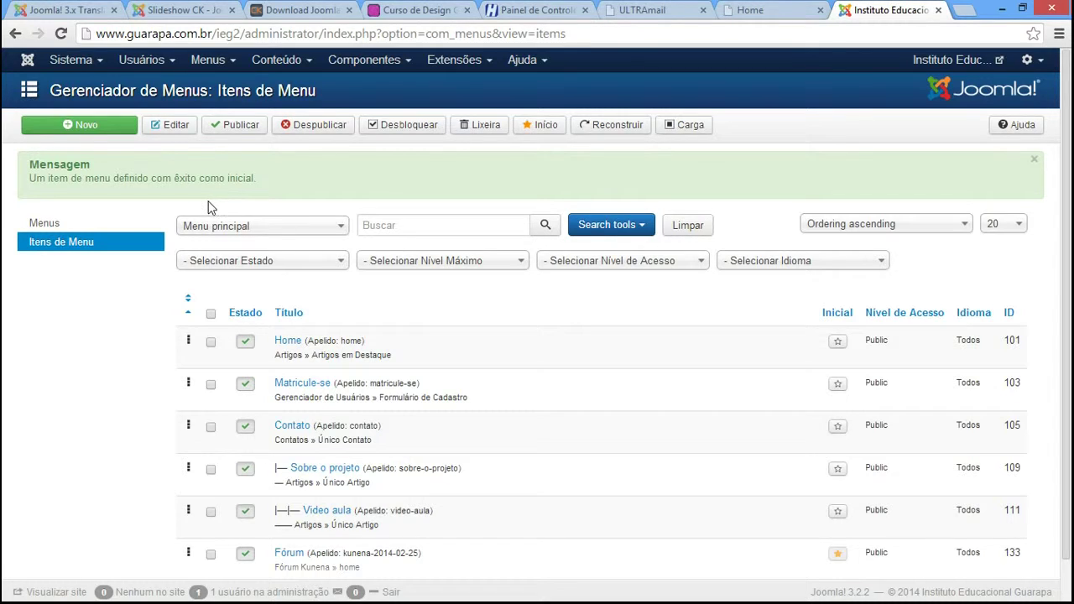
- Check which page the live site loads by default and compare it with the default item in the menu manager
{"action": "left_click", "coordinate": [749, 10]}
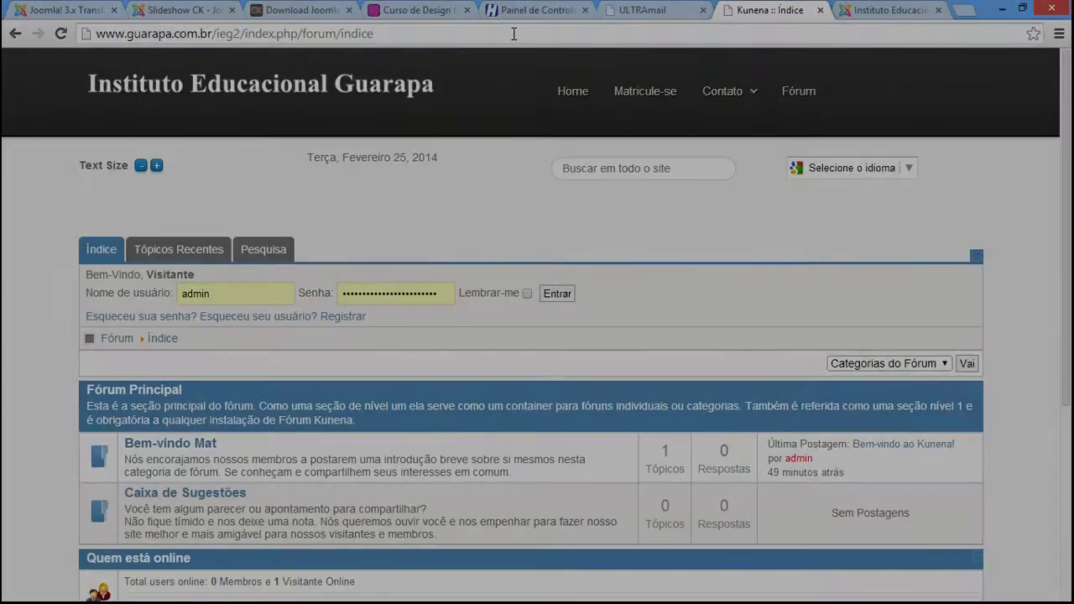
{"action": "left_click", "coordinate": [513, 33]}
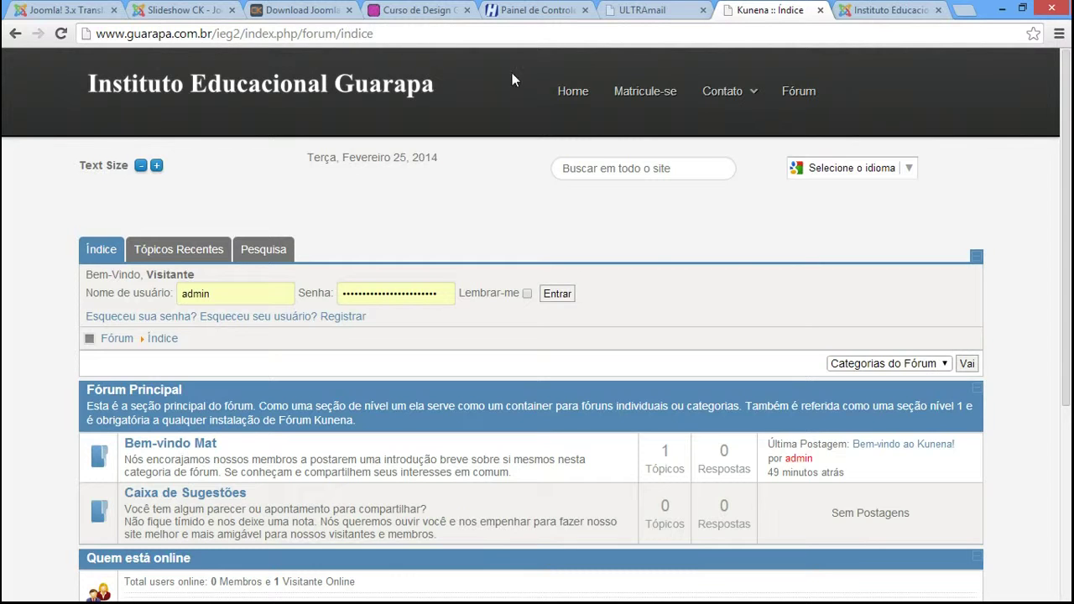
{"action": "left_click", "coordinate": [864, 10]}
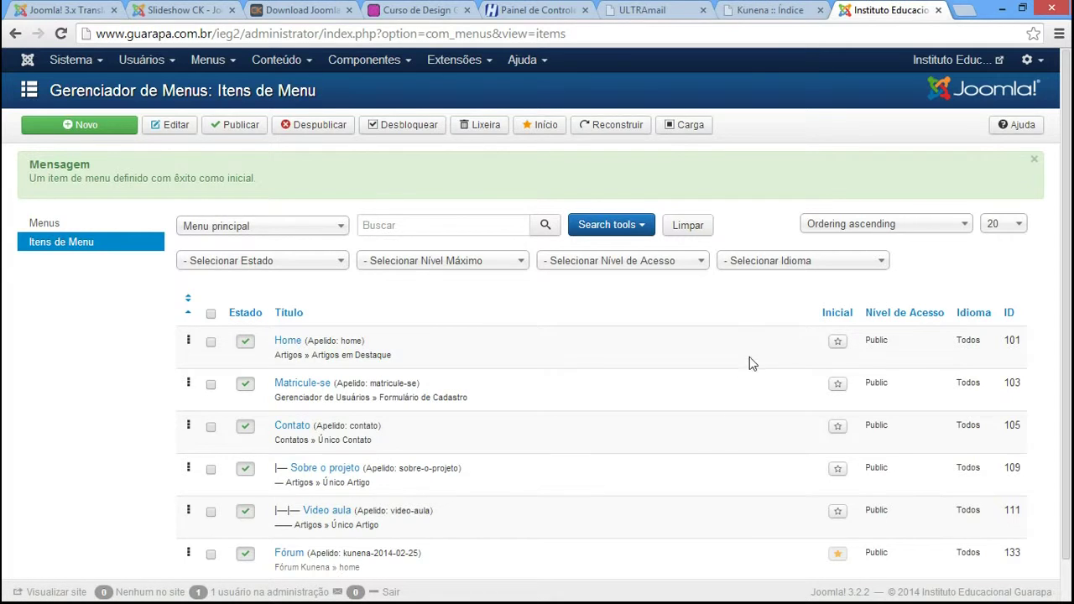
{"action": "left_click", "coordinate": [770, 11]}
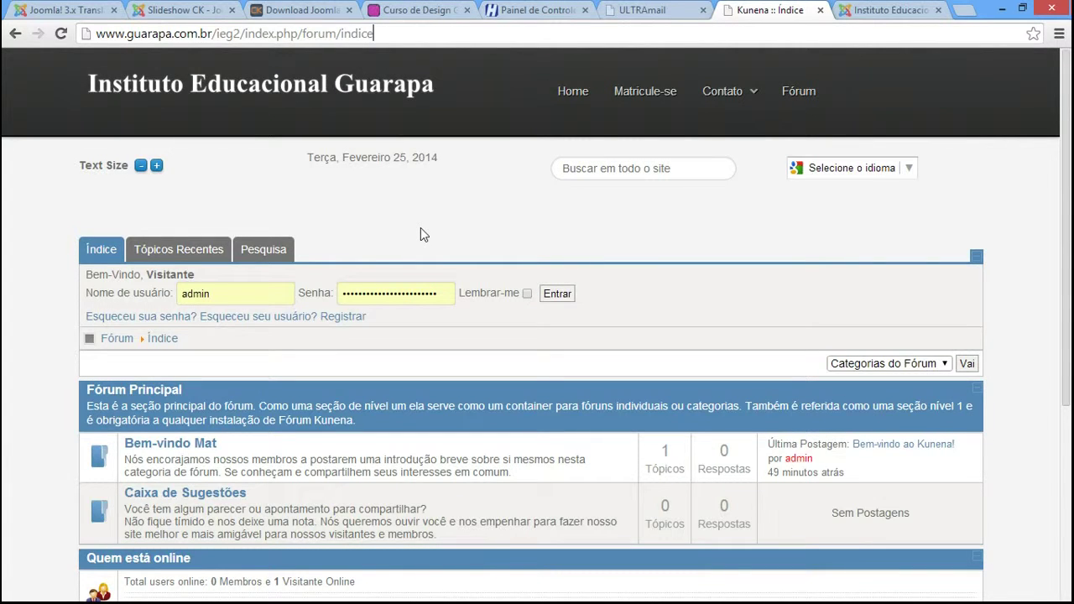
{"action": "left_click", "coordinate": [552, 96]}
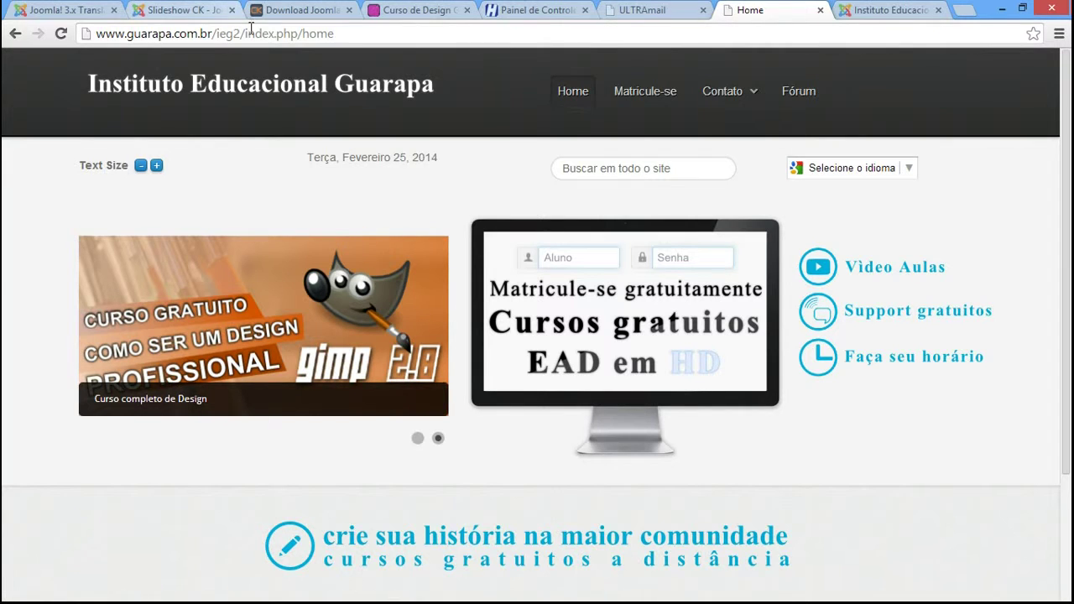
{"action": "left_click_drag", "start_coordinate": [244, 32], "coordinate": [527, 29]}
{"action": "key", "text": "BackSpace"}
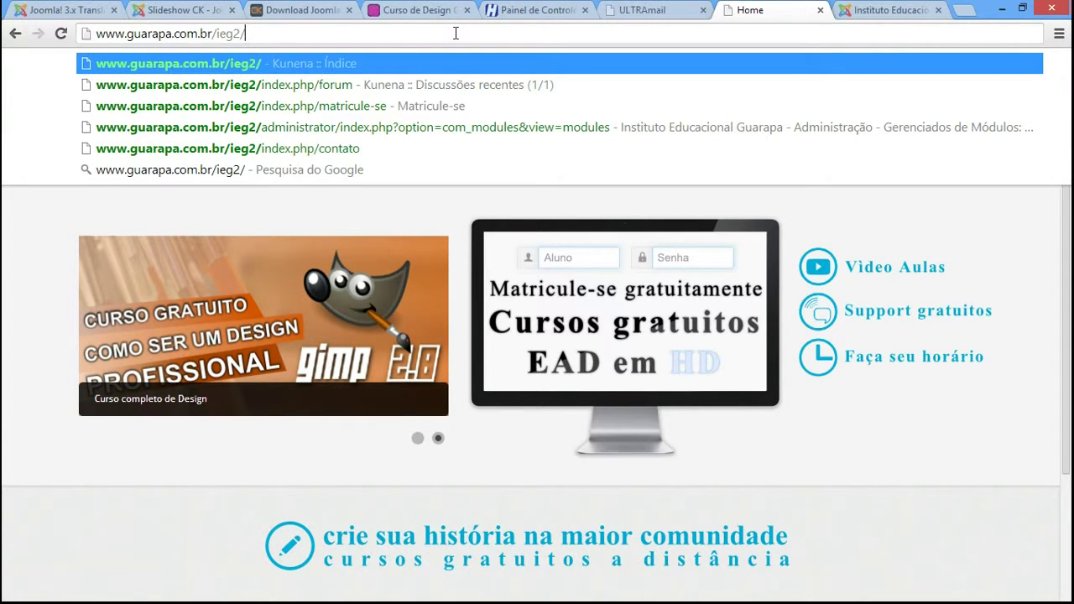
{"action": "key", "text": "Return"}
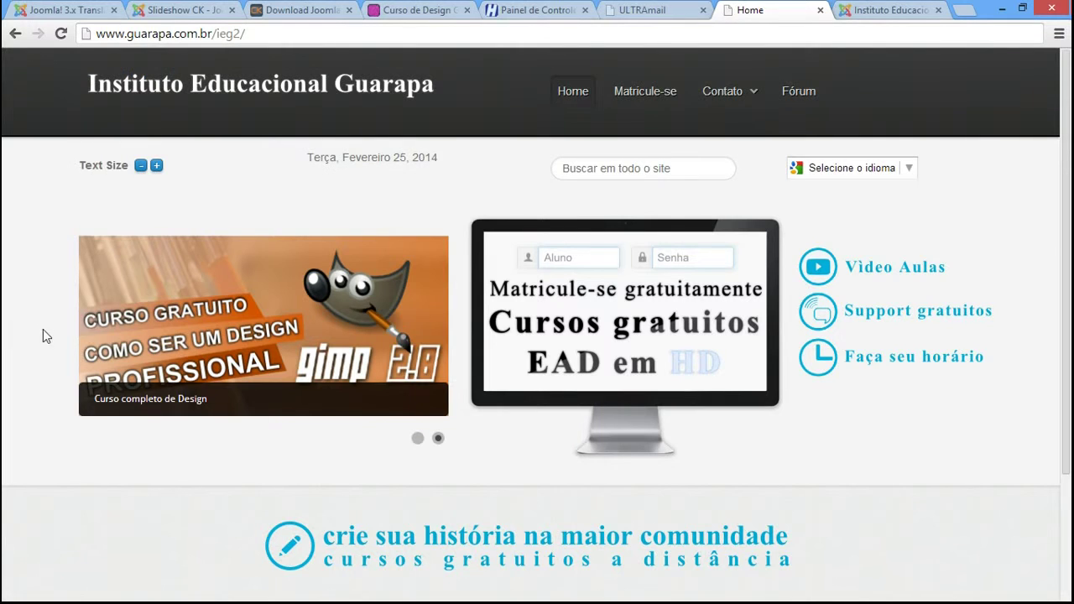
- Examine the page at the root address, from the slideshow and enrolment banner down to the footer
{"action": "left_click", "coordinate": [271, 31]}
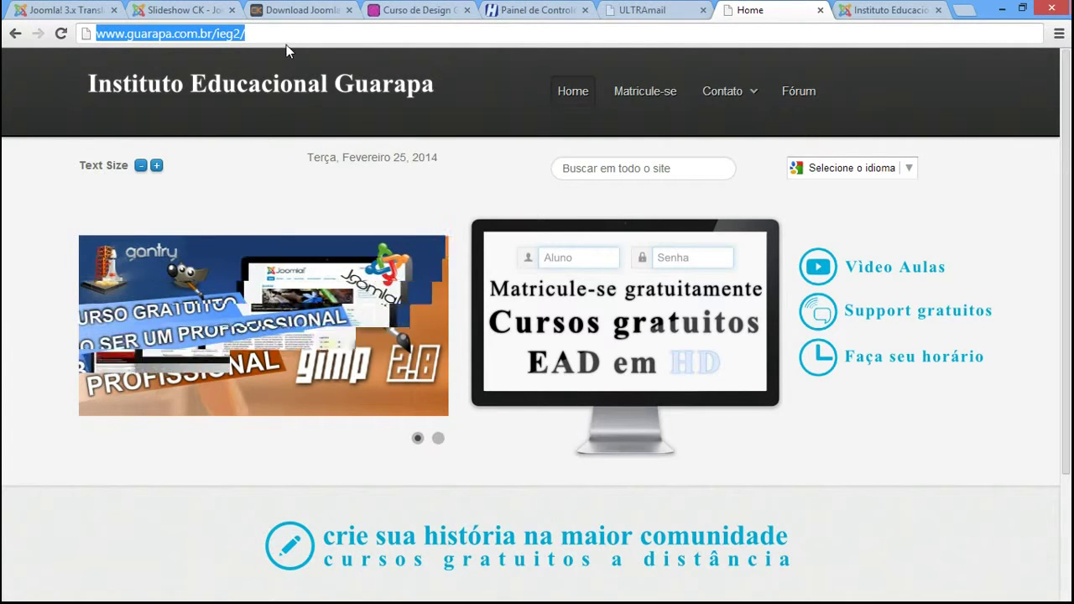
{"action": "left_click", "coordinate": [24, 300]}
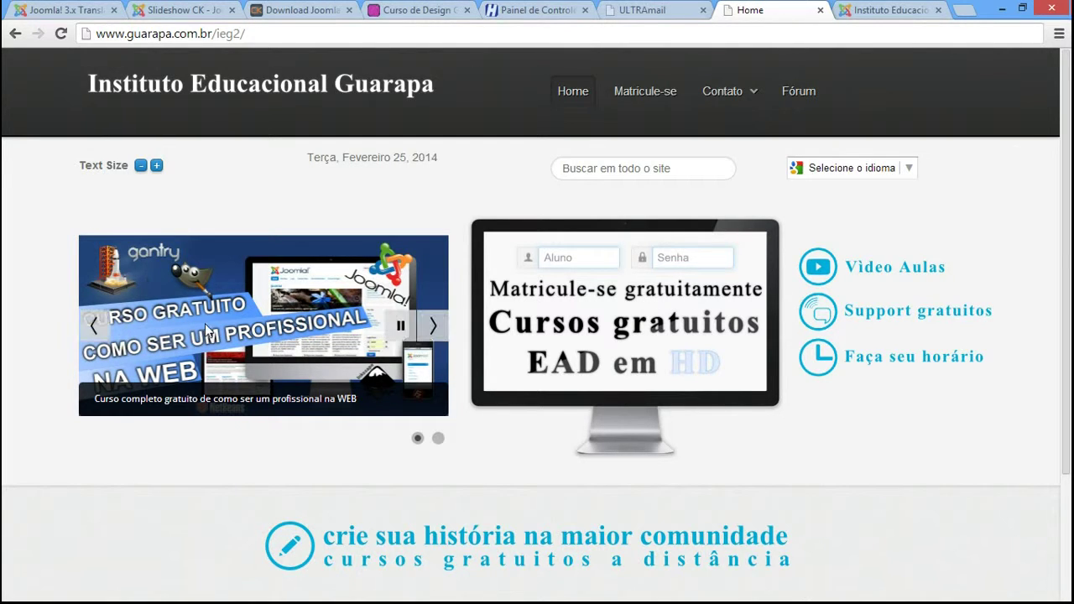
{"action": "scroll", "coordinate": [349, 520], "scroll_direction": "down", "scroll_amount": 3}
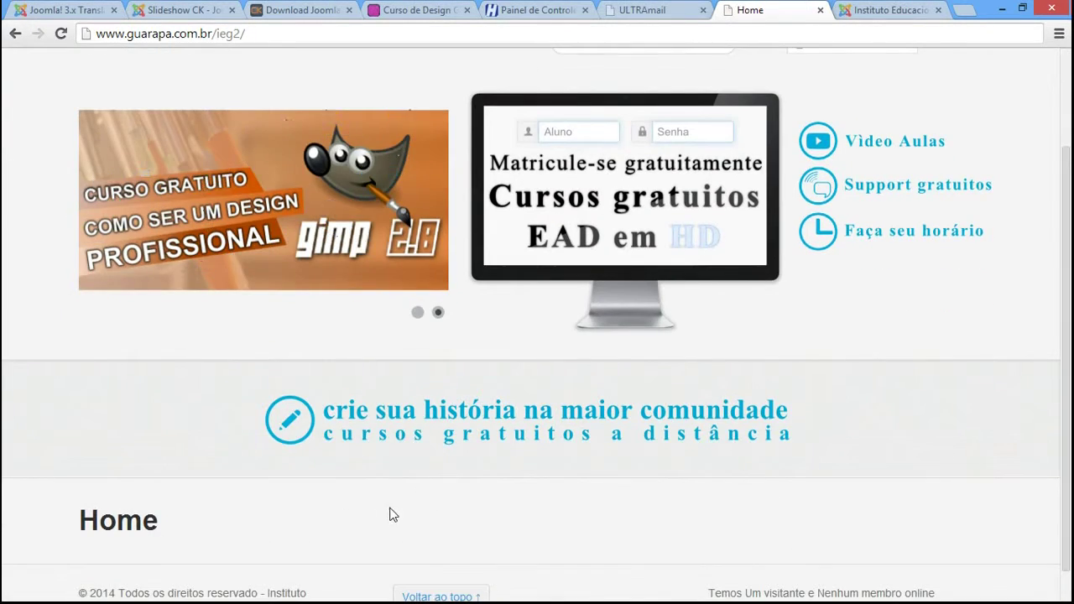
{"action": "scroll", "coordinate": [1066, 420], "scroll_direction": "up", "scroll_amount": 3}
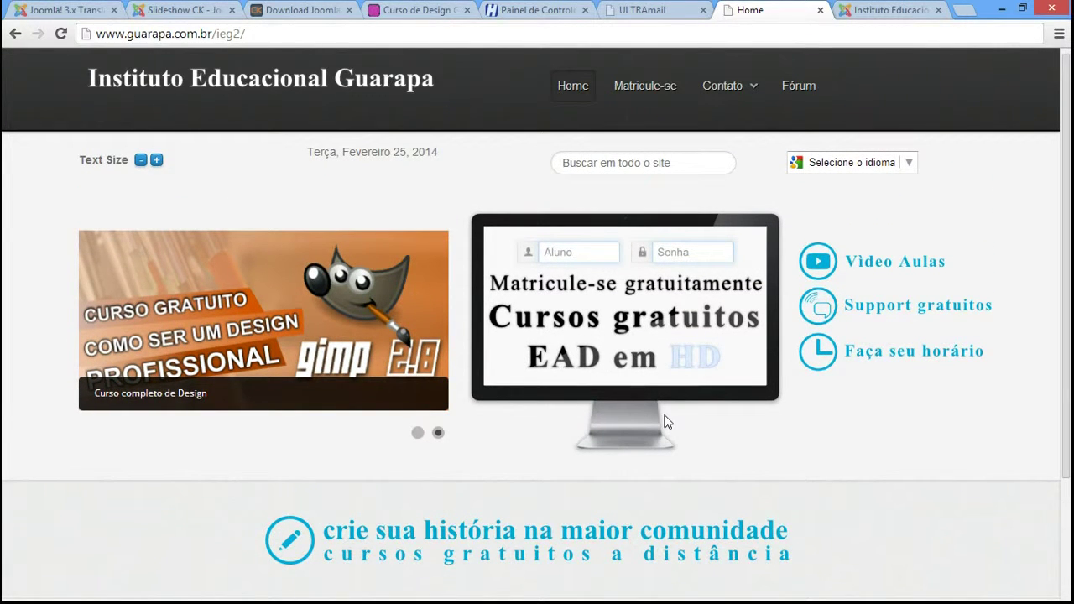
{"action": "mouse_move", "coordinate": [312, 336]}
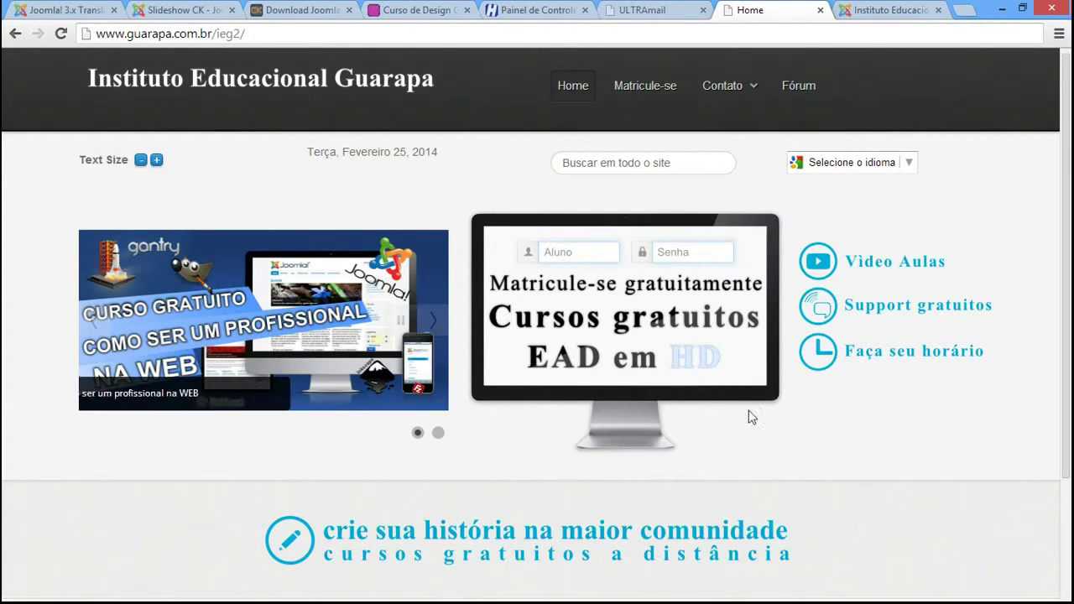
- Open the Fórum page and examine its layout from the header to the end of the forum index
{"action": "left_click", "coordinate": [790, 93]}
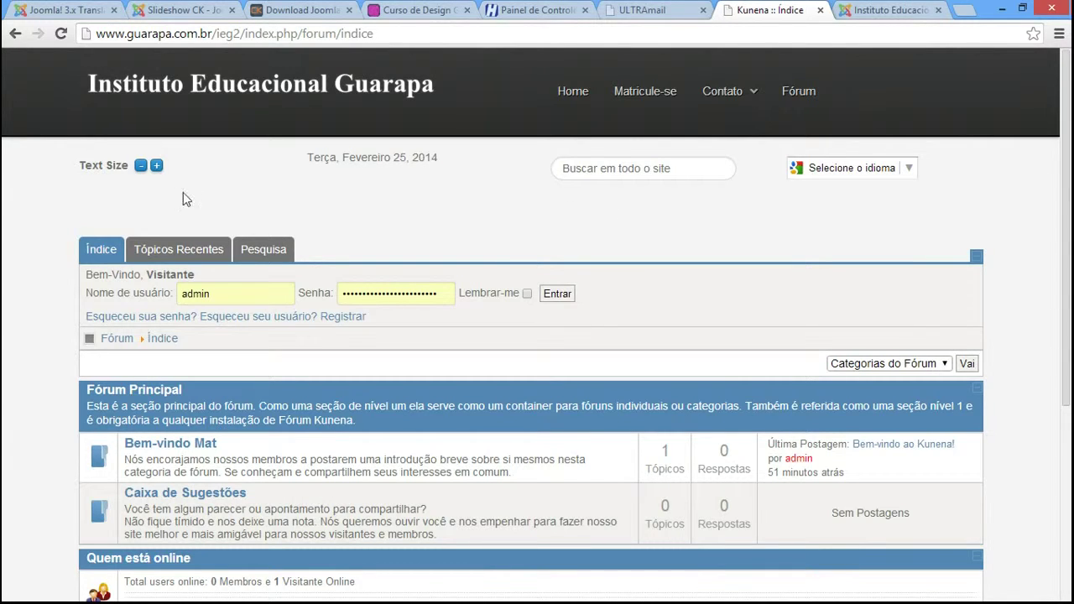
{"action": "left_click", "coordinate": [608, 164]}
{"action": "left_click", "coordinate": [493, 197]}
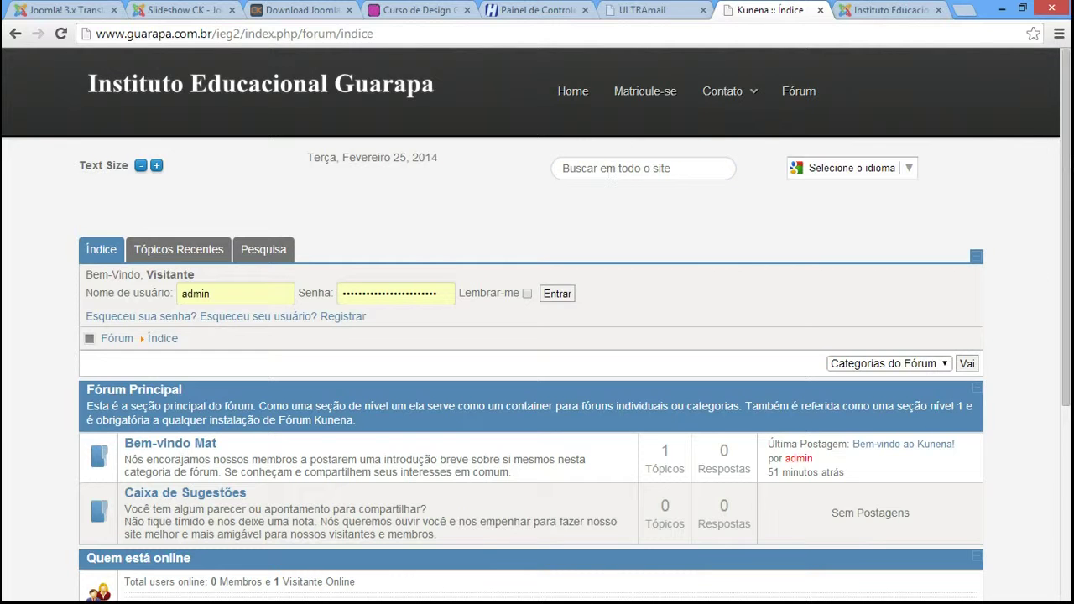
{"action": "scroll", "coordinate": [1070, 168], "scroll_direction": "down", "scroll_amount": 3}
{"action": "scroll", "coordinate": [711, 159], "scroll_direction": "up", "scroll_amount": 3}
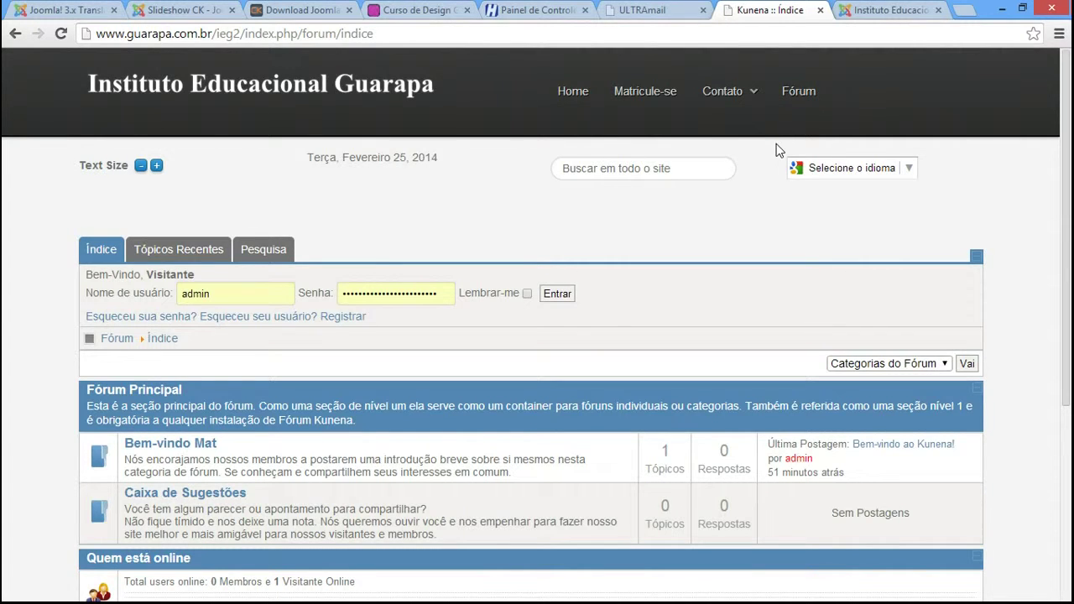
- Open the Slideshow CK module in the administration's module manager for editing
{"action": "left_click", "coordinate": [894, 9]}
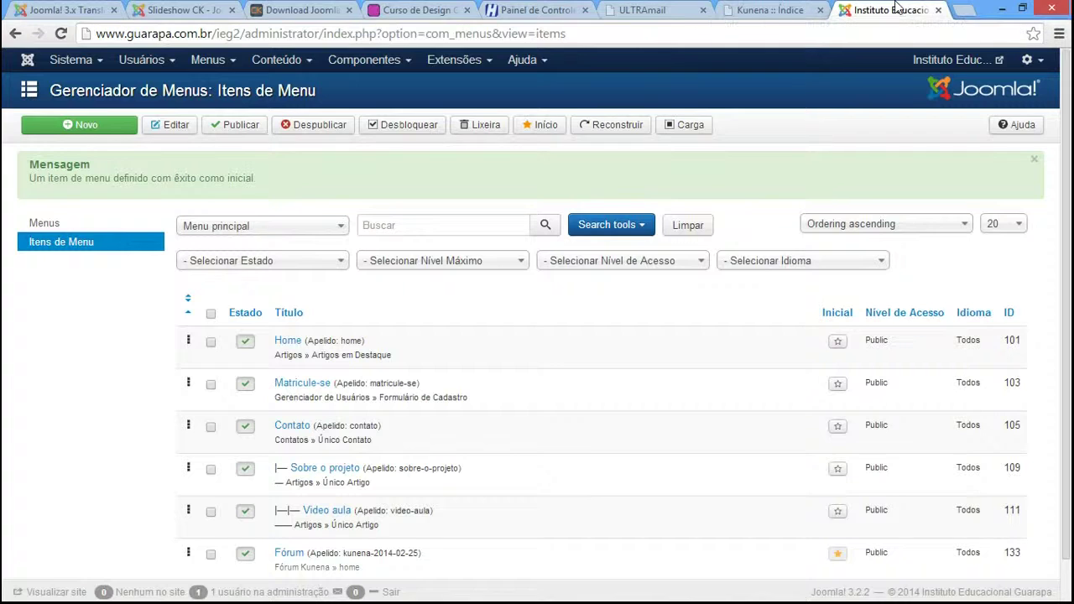
{"action": "left_click", "coordinate": [457, 66]}
{"action": "left_click", "coordinate": [467, 112]}
{"action": "scroll", "coordinate": [898, 446], "scroll_direction": "down", "scroll_amount": 10}
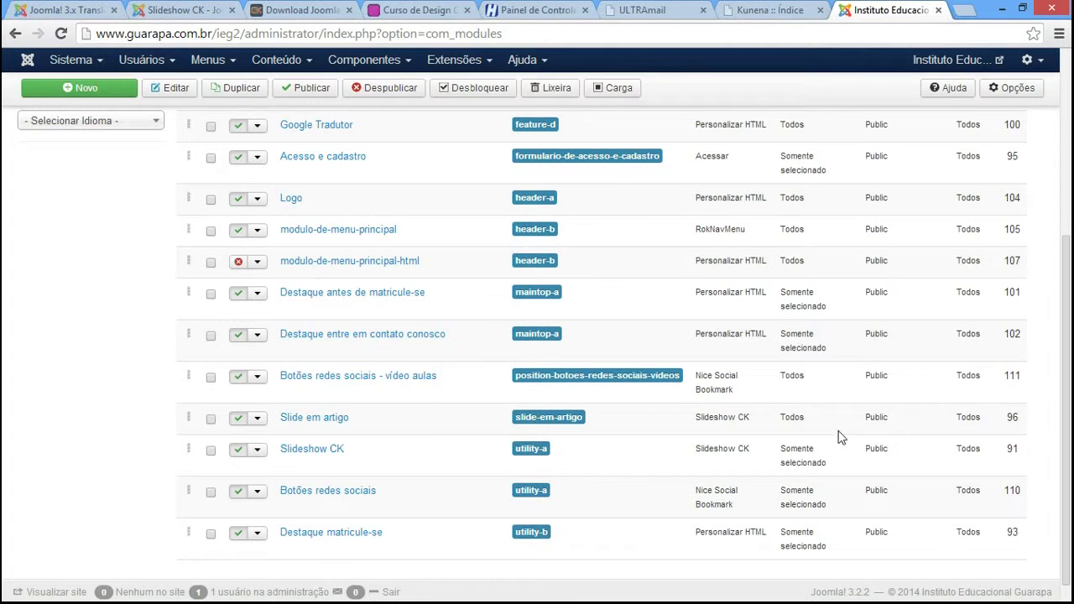
{"action": "left_click", "coordinate": [327, 450]}
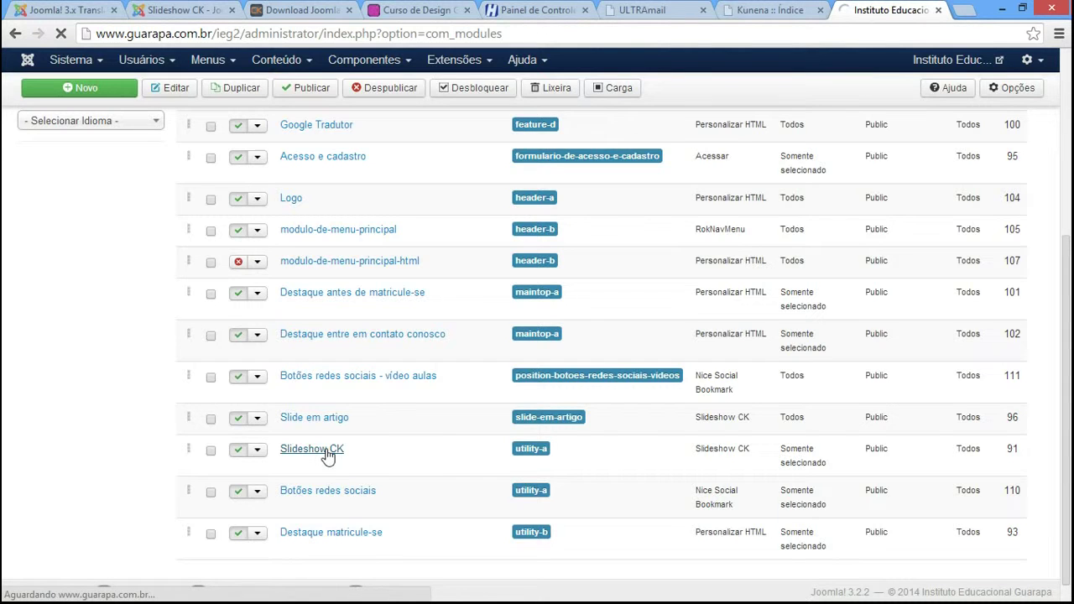
- Assign the Slideshow CK module to the main menu's Fórum item, then save and close the module
{"action": "left_click", "coordinate": [115, 215]}
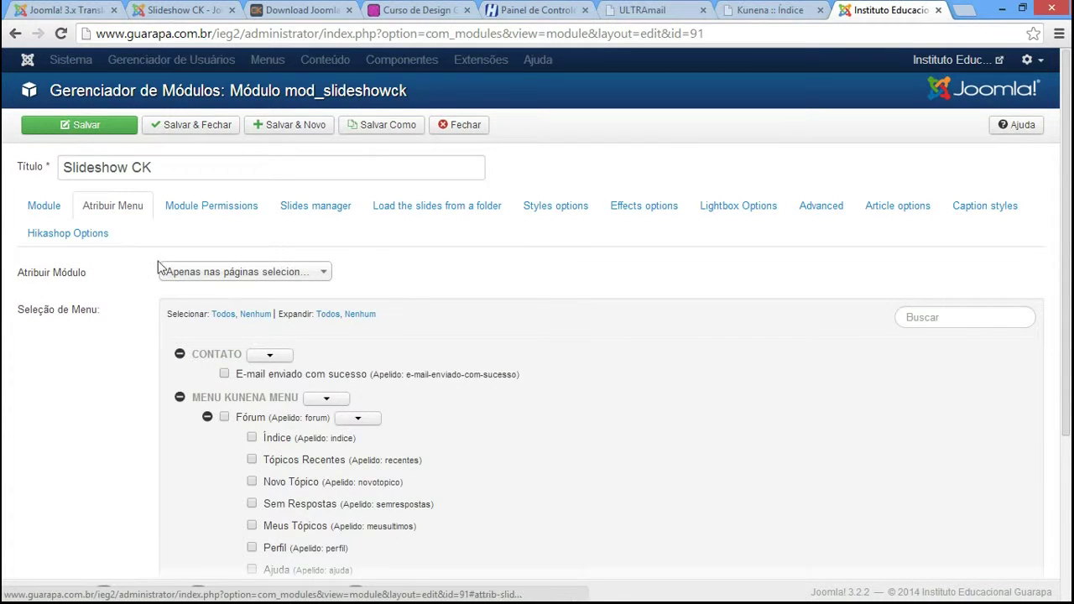
{"action": "scroll", "coordinate": [1068, 377], "scroll_direction": "down", "scroll_amount": 2}
{"action": "scroll", "coordinate": [1069, 376], "scroll_direction": "down", "scroll_amount": 1}
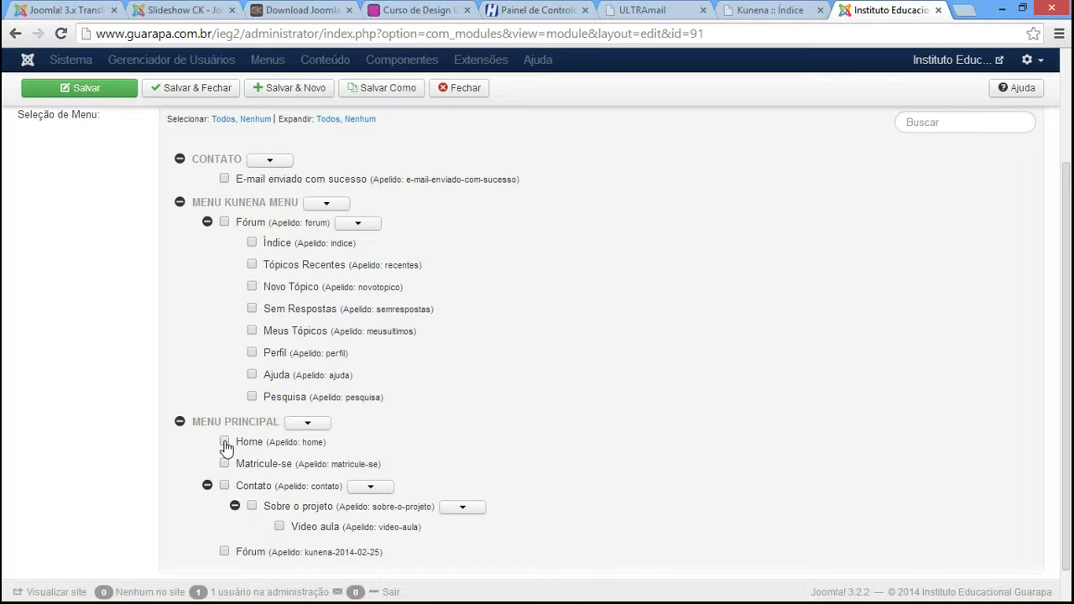
{"action": "left_click", "coordinate": [222, 553]}
{"action": "left_click", "coordinate": [223, 442]}
{"action": "left_click", "coordinate": [224, 442]}
{"action": "left_click", "coordinate": [161, 88]}
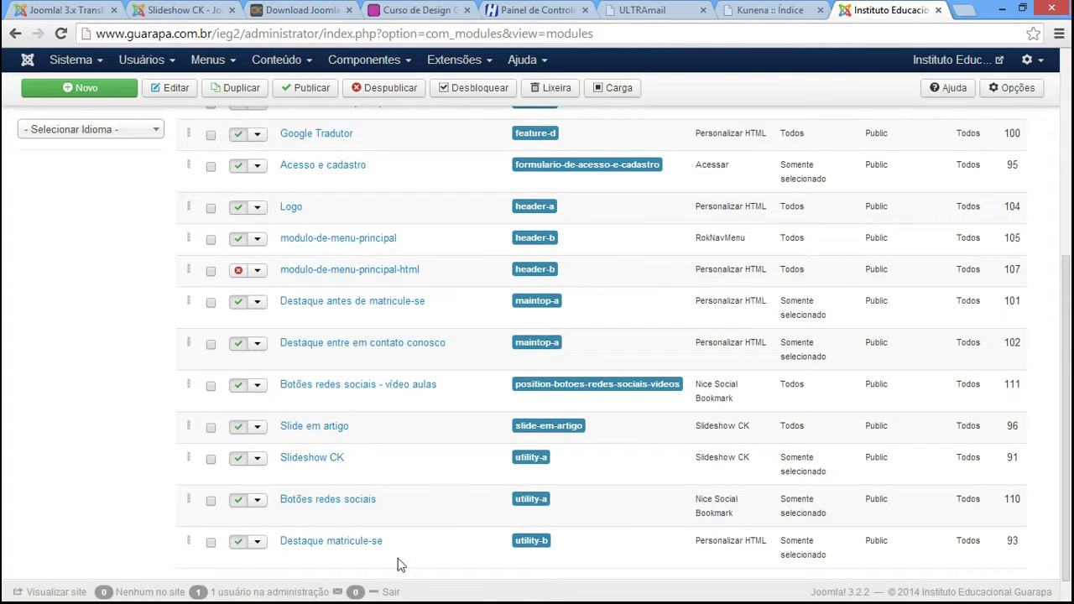
- Assign the Destaque matricule-se module to the main menu's Fórum item, then save and close the module
{"action": "left_click", "coordinate": [342, 544]}
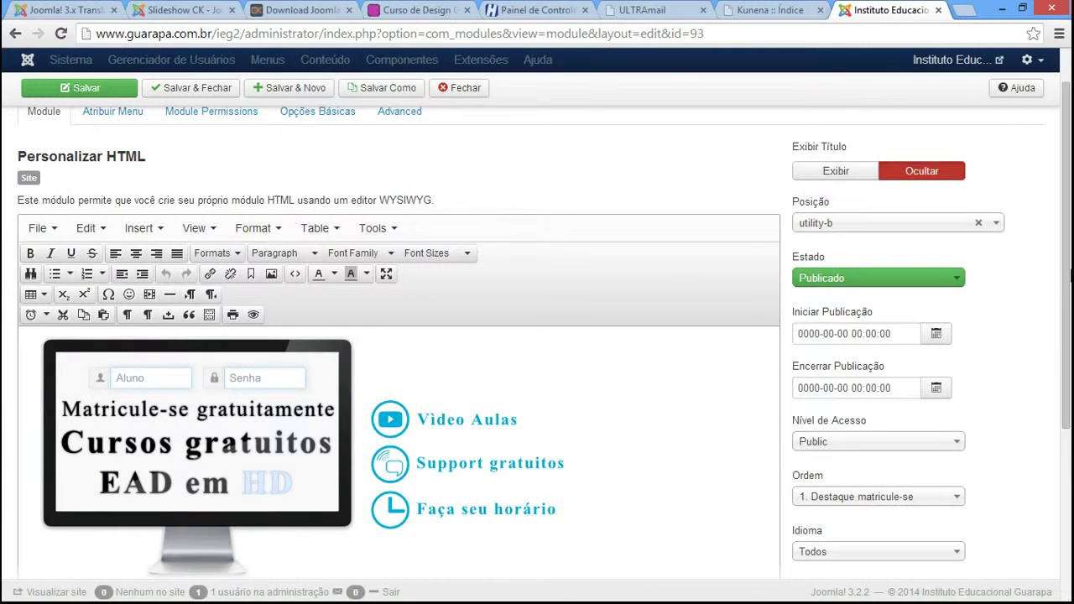
{"action": "scroll", "coordinate": [84, 210], "scroll_direction": "up", "scroll_amount": 2}
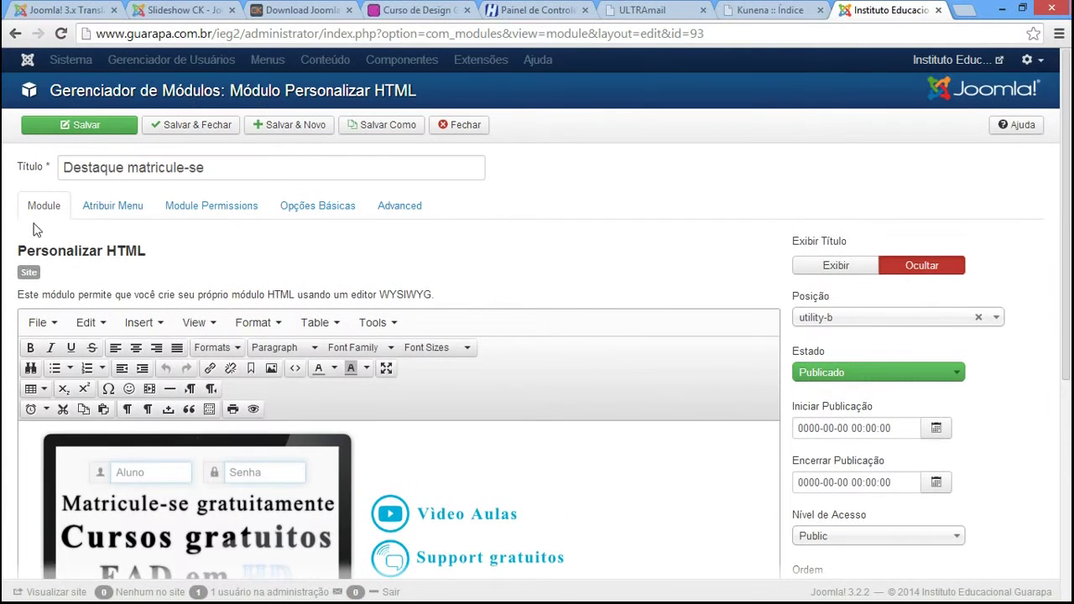
{"action": "left_click", "coordinate": [112, 206]}
{"action": "scroll", "coordinate": [1071, 377], "scroll_direction": "down", "scroll_amount": 3}
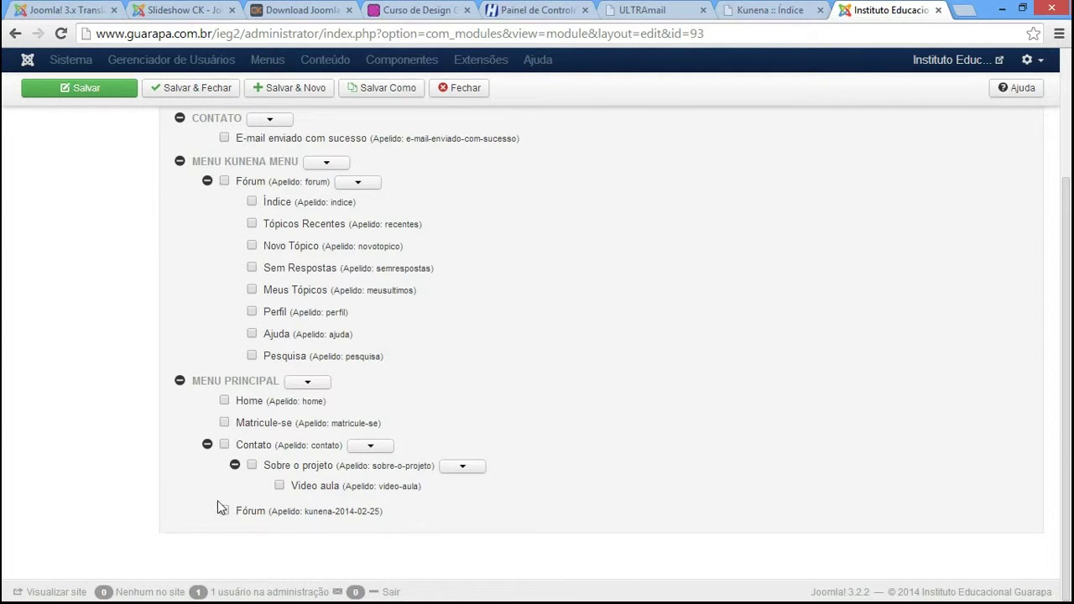
{"action": "left_click", "coordinate": [224, 513]}
{"action": "scroll", "coordinate": [271, 538], "scroll_direction": "up", "scroll_amount": 3}
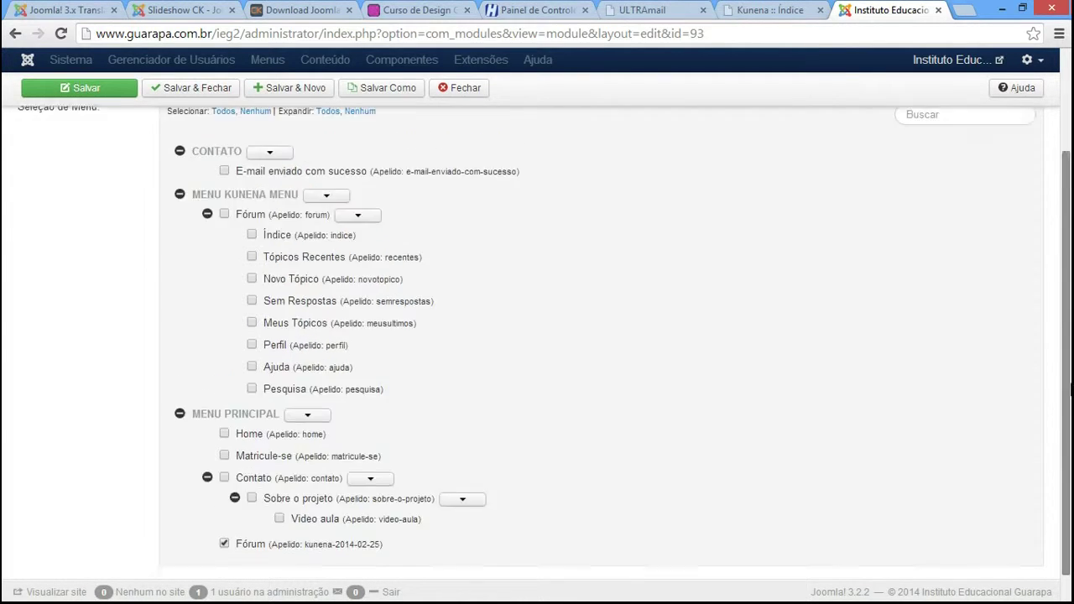
{"action": "left_click", "coordinate": [180, 132]}
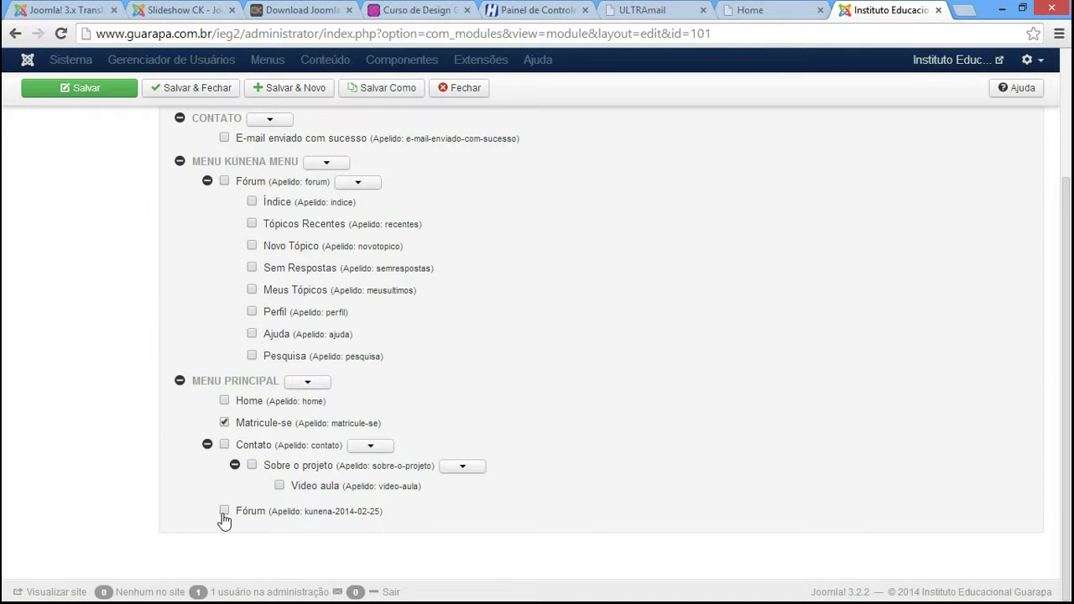
- Assign the Destaque antes de matricule-se module to the main menu's Fórum item, then save and close the module
{"action": "left_click", "coordinate": [224, 511]}
{"action": "scroll", "coordinate": [266, 523], "scroll_direction": "up", "scroll_amount": 3}
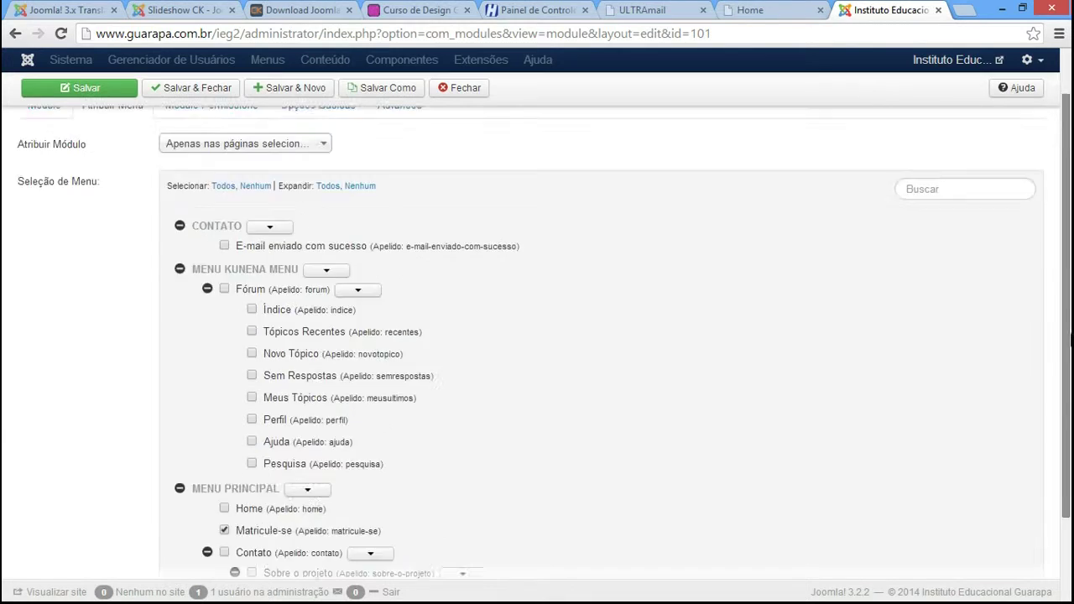
{"action": "left_click", "coordinate": [191, 124]}
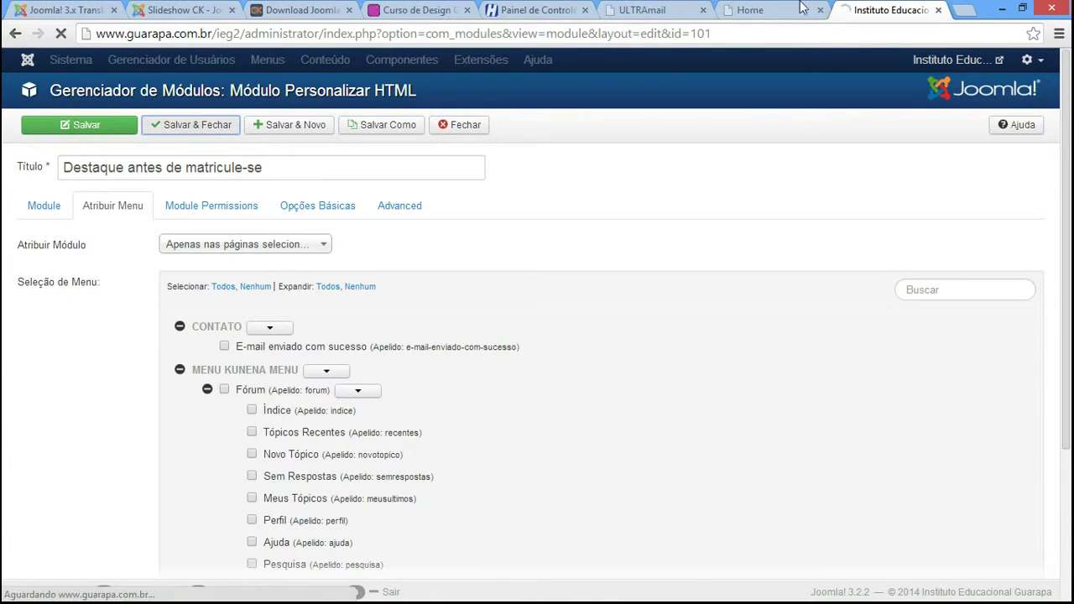
{"action": "left_click", "coordinate": [780, 10]}
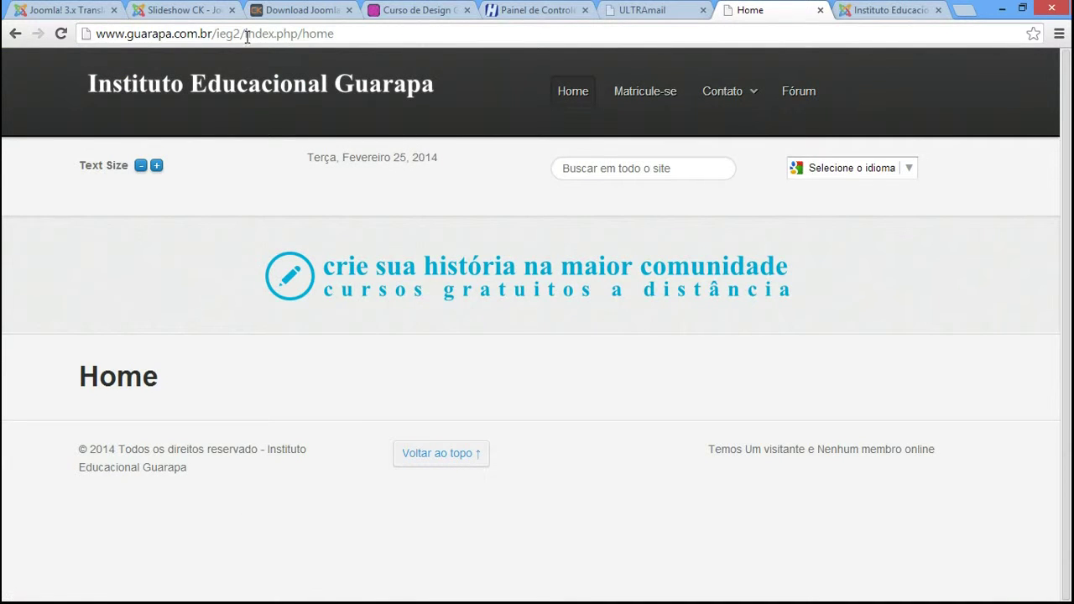
{"action": "left_click_drag", "start_coordinate": [245, 34], "coordinate": [463, 35]}
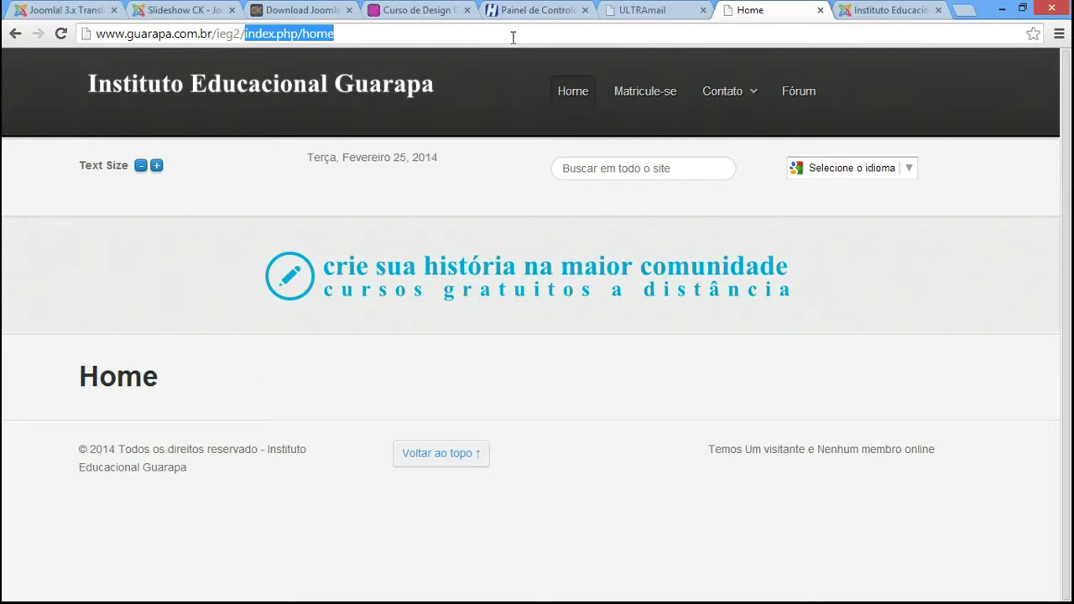
{"action": "key", "text": "BackSpace"}
{"action": "key", "text": "Return"}
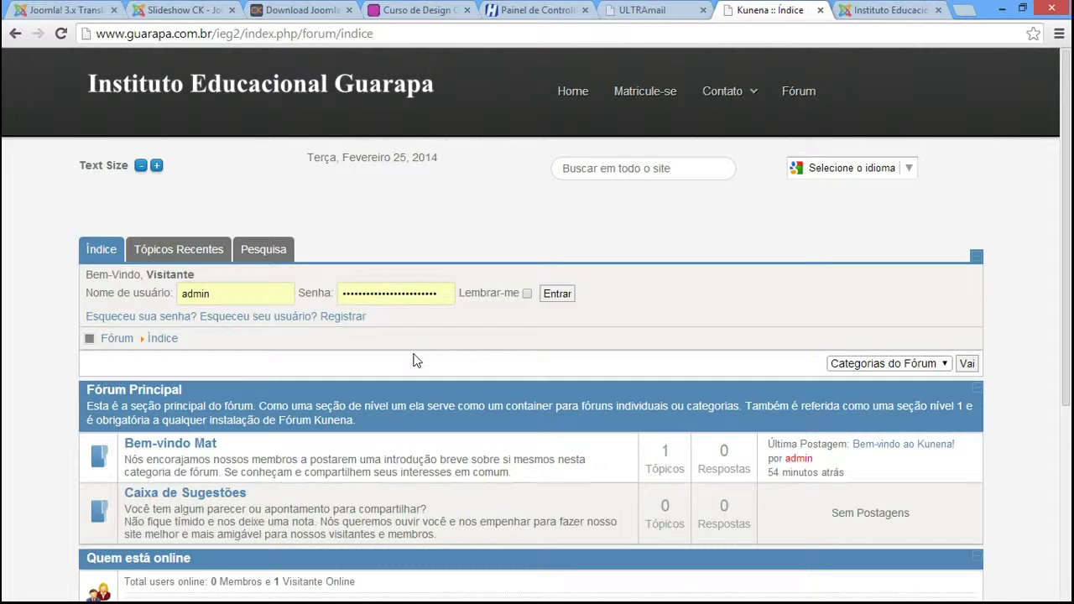
- Reopen the Slideshow CK module's menu assignment and clear the main menu's Fórum item, keeping Home selected
{"action": "key", "text": "ctrl+Tab"}
{"action": "scroll", "coordinate": [523, 463], "scroll_direction": "down", "scroll_amount": 5}
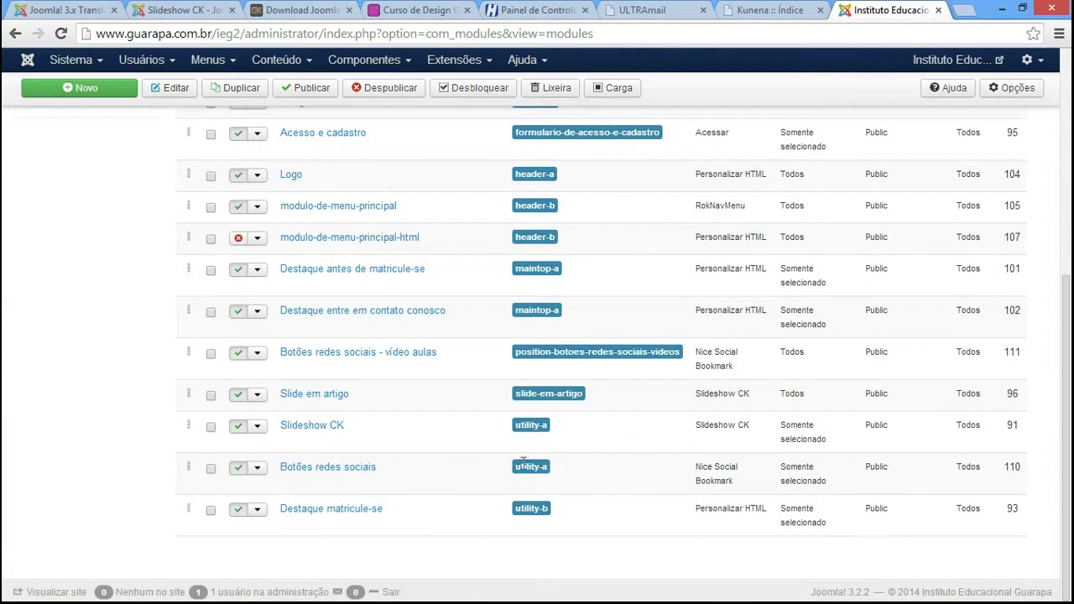
{"action": "left_click", "coordinate": [310, 427]}
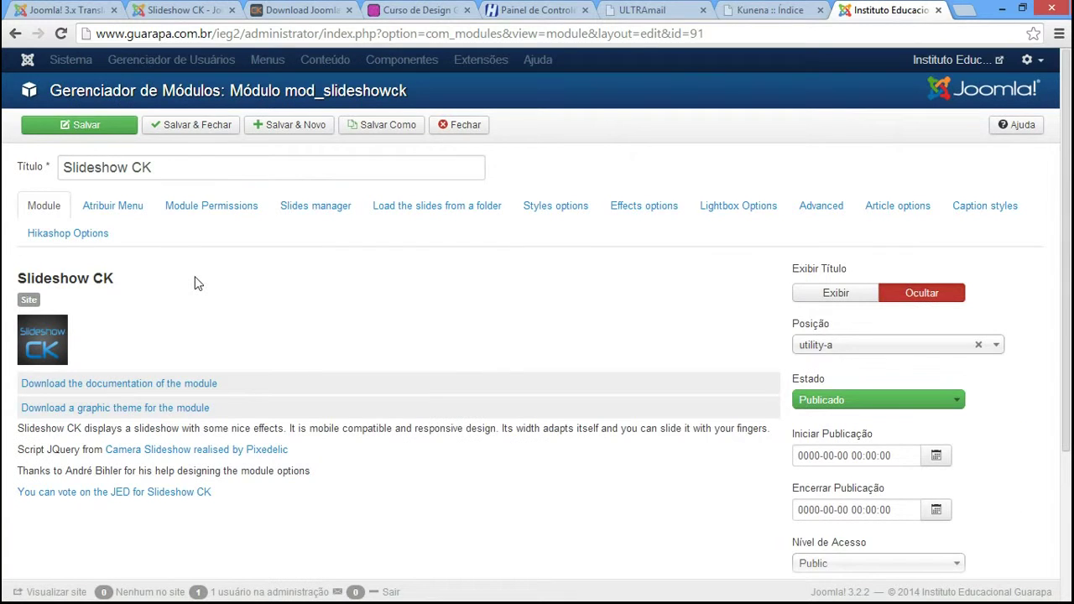
{"action": "left_click", "coordinate": [100, 210]}
{"action": "scroll", "coordinate": [504, 352], "scroll_direction": "down", "scroll_amount": 3}
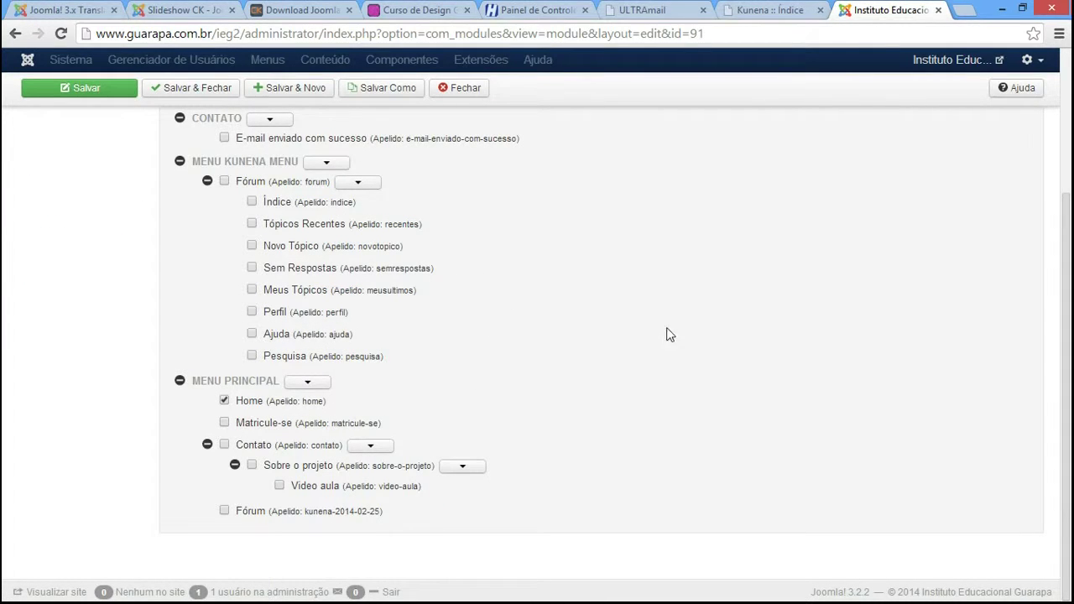
- Assign the Slideshow CK module to the Kunena menu's Índice item, save and close it, and reload the forum index page
{"action": "left_click", "coordinate": [755, 10]}
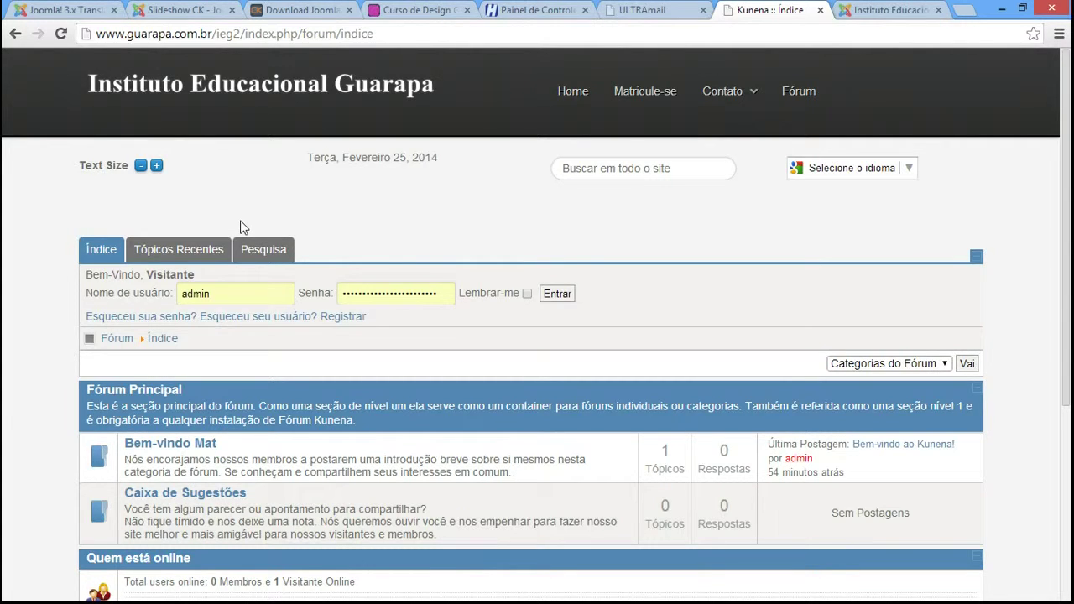
{"action": "left_click", "coordinate": [864, 11]}
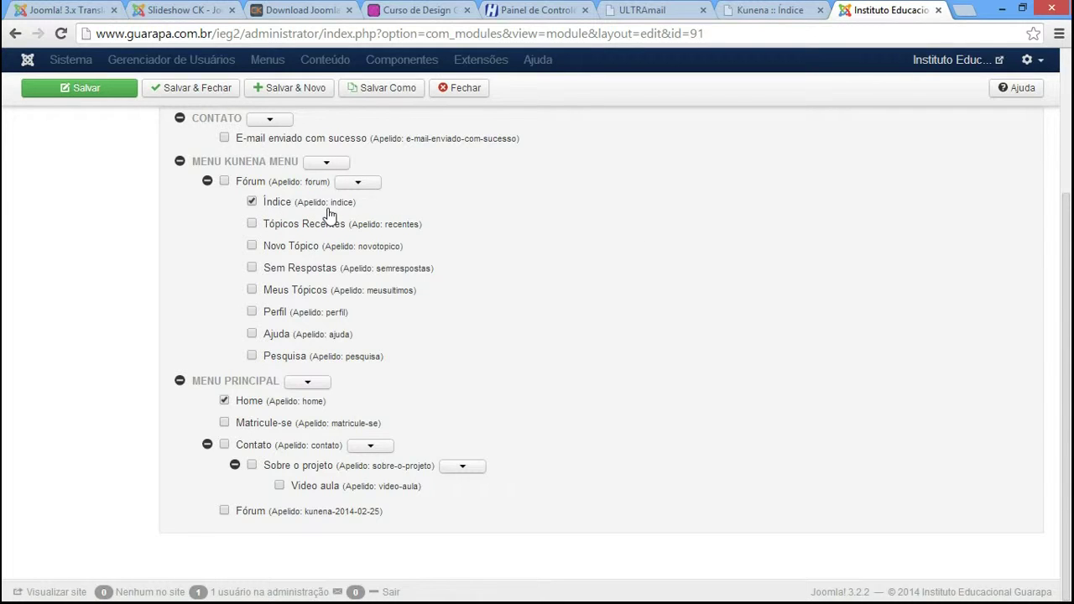
{"action": "left_click", "coordinate": [769, 8]}
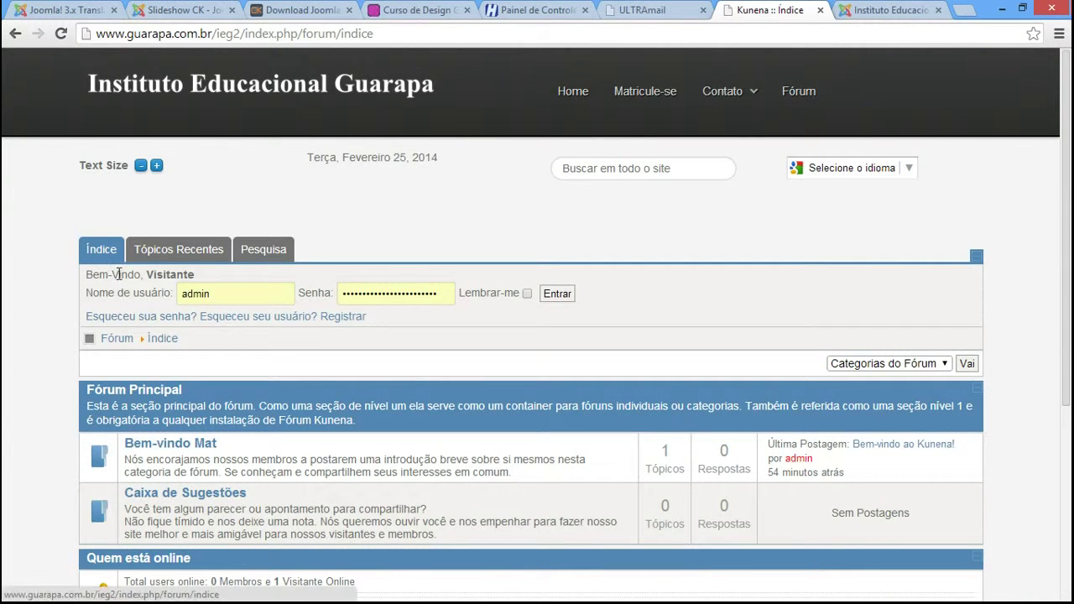
{"action": "left_click", "coordinate": [863, 10]}
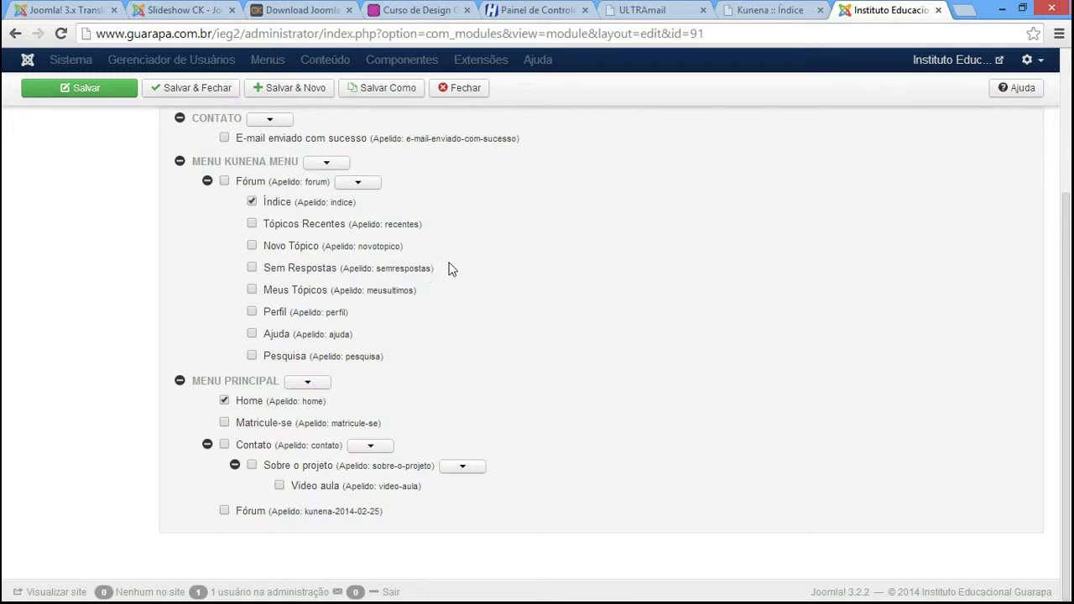
{"action": "left_click", "coordinate": [759, 10]}
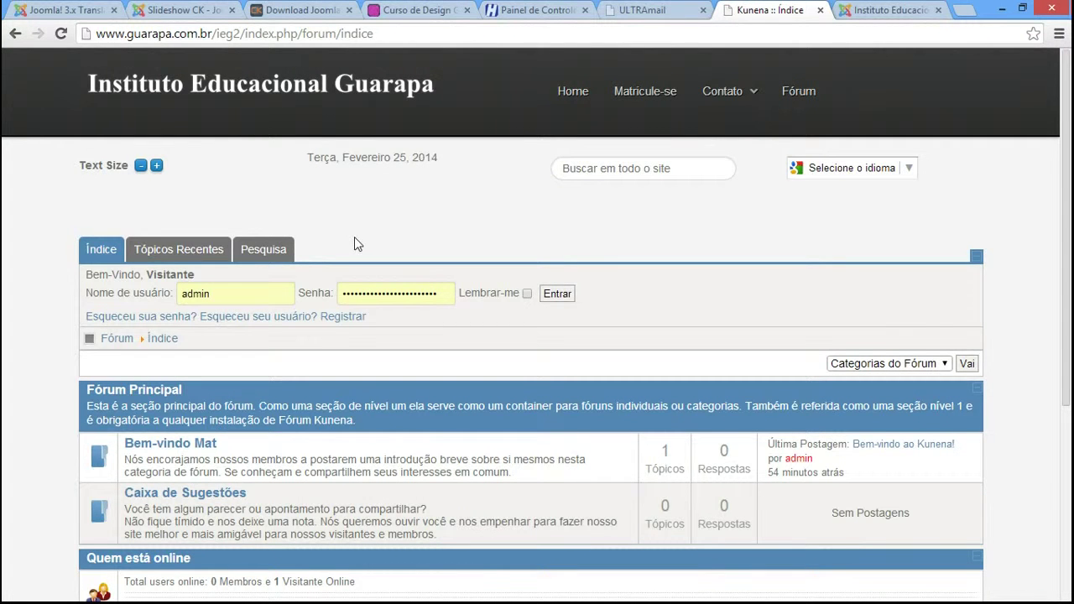
{"action": "left_click", "coordinate": [897, 10]}
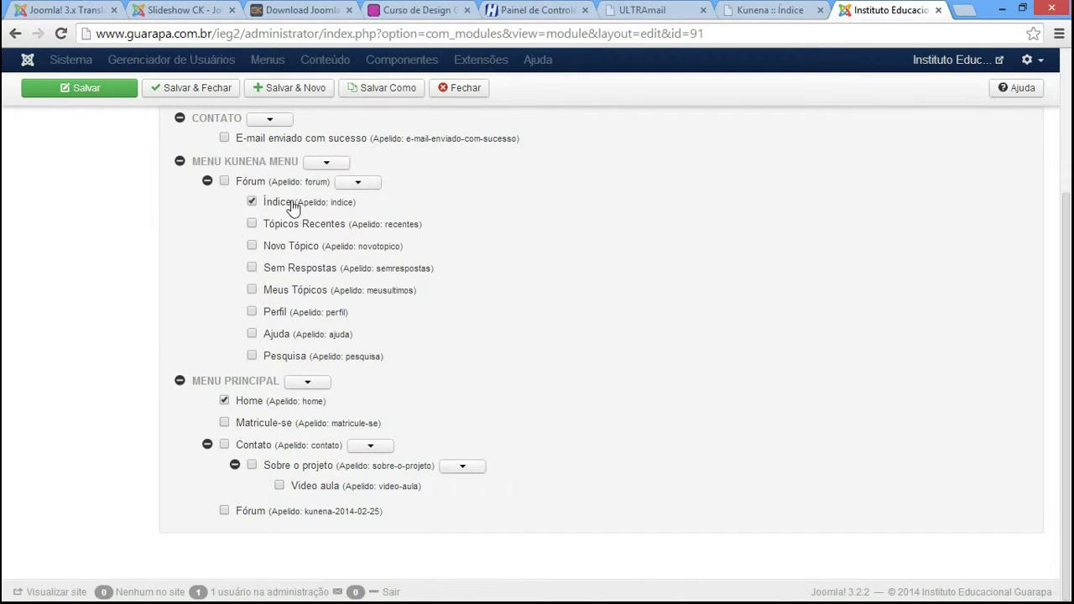
{"action": "left_click", "coordinate": [204, 89]}
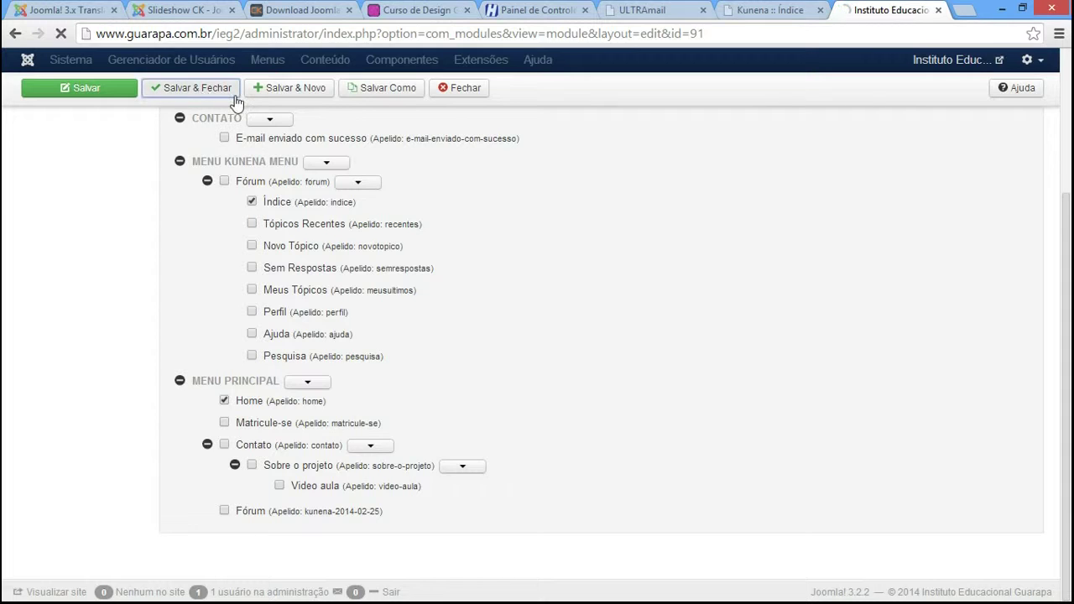
{"action": "key", "text": "ctrl+shift+Tab"}
{"action": "left_click", "coordinate": [60, 35]}
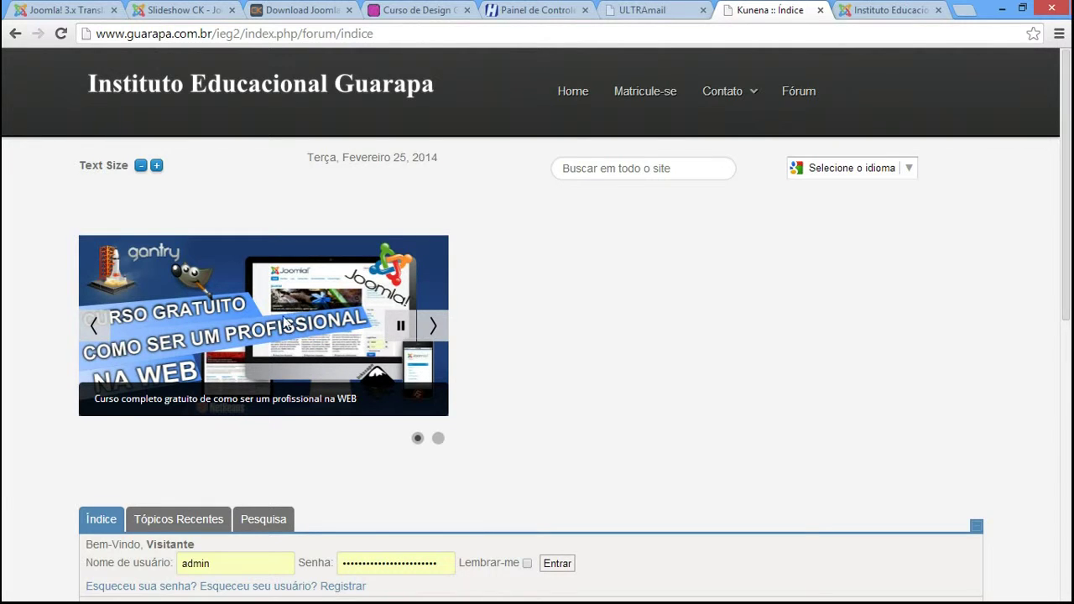
- Assign the Destaque matricule-se module to the Kunena menu's Índice item, then save and close the module
{"action": "left_click", "coordinate": [881, 17]}
{"action": "scroll", "coordinate": [336, 504], "scroll_direction": "down", "scroll_amount": 5}
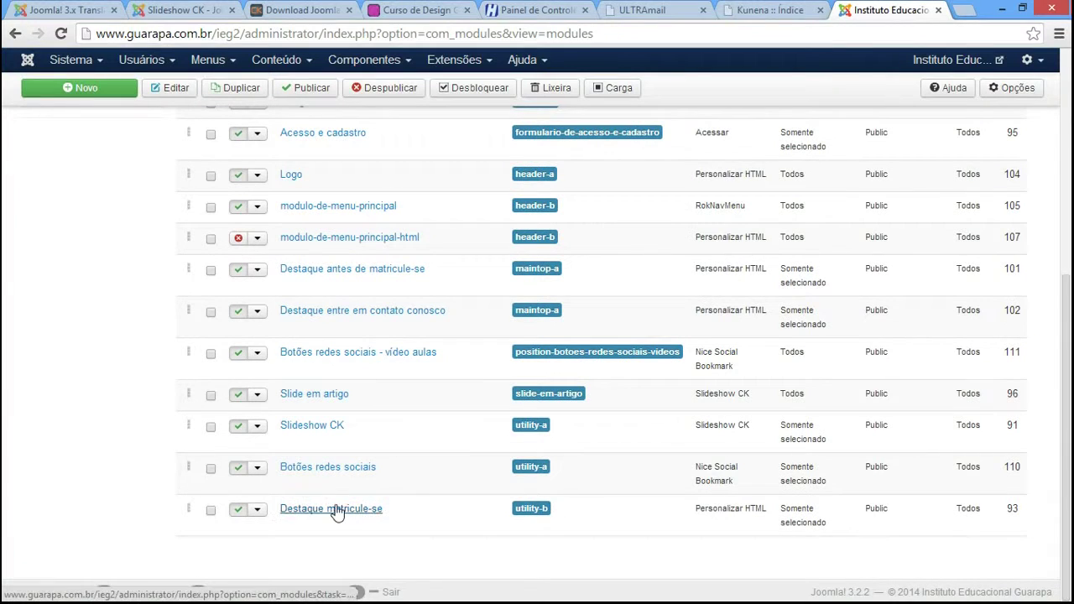
{"action": "left_click", "coordinate": [338, 513]}
{"action": "left_click", "coordinate": [109, 212]}
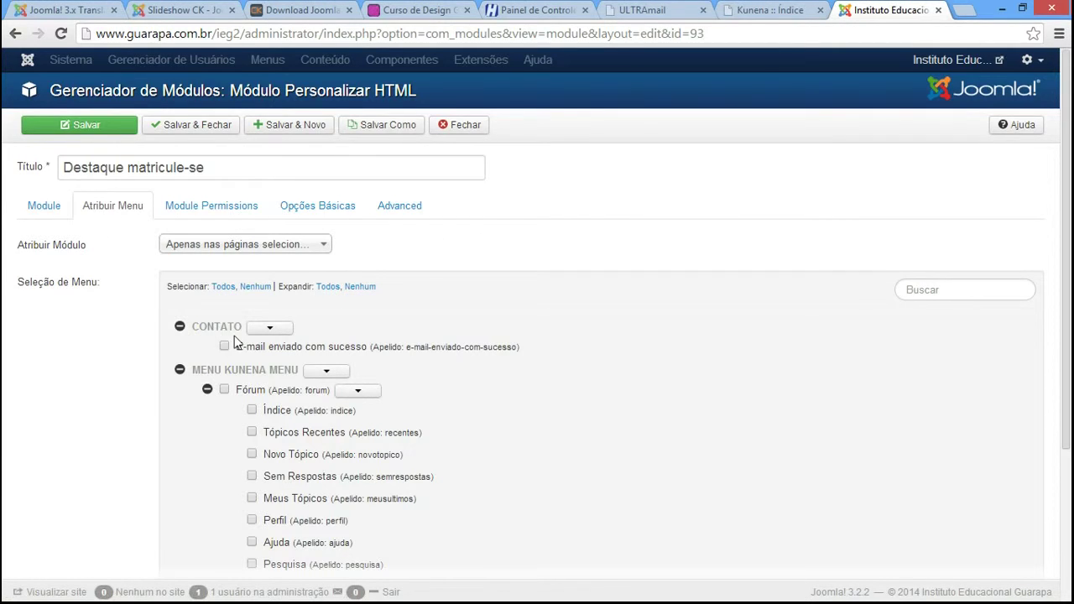
{"action": "scroll", "coordinate": [271, 478], "scroll_direction": "down", "scroll_amount": 2}
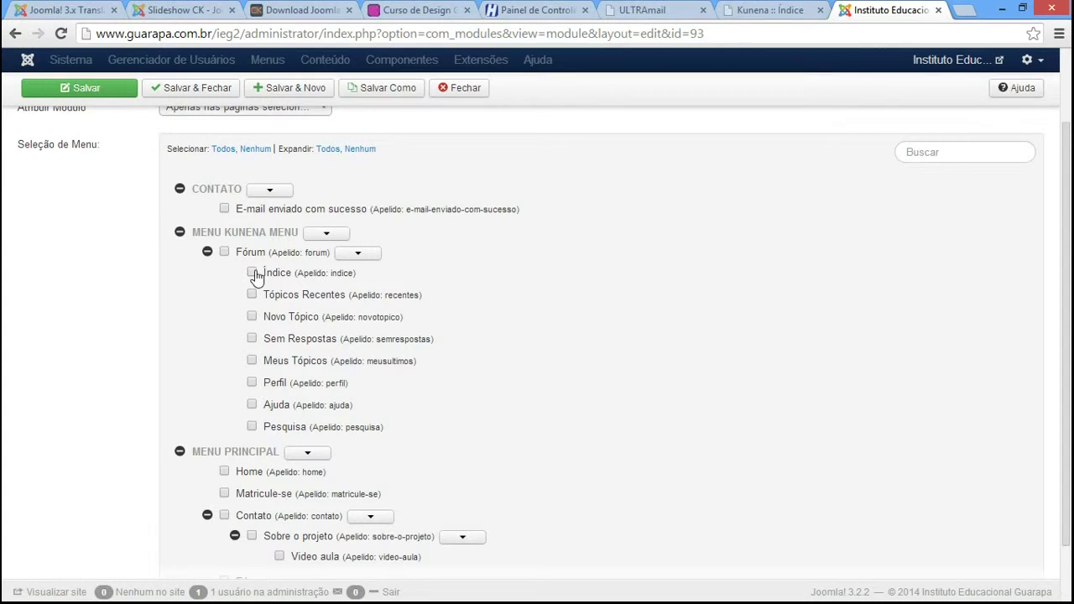
{"action": "left_click", "coordinate": [151, 88]}
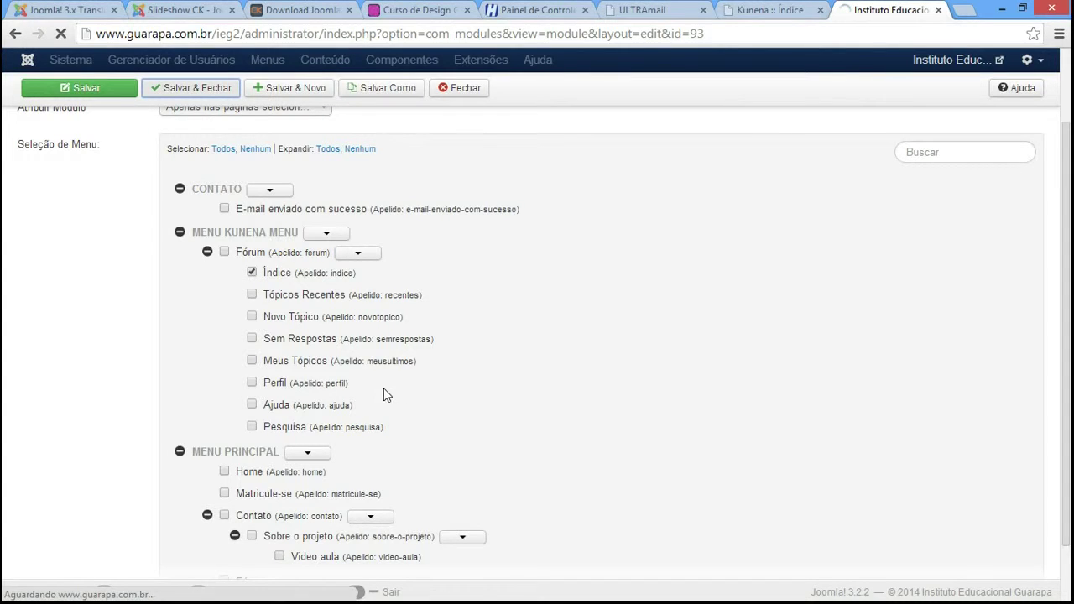
- Reload the forum index page and examine it from the slideshow and enrolment banner down to the footer
{"action": "left_click", "coordinate": [739, 10]}
{"action": "key", "text": "Return"}
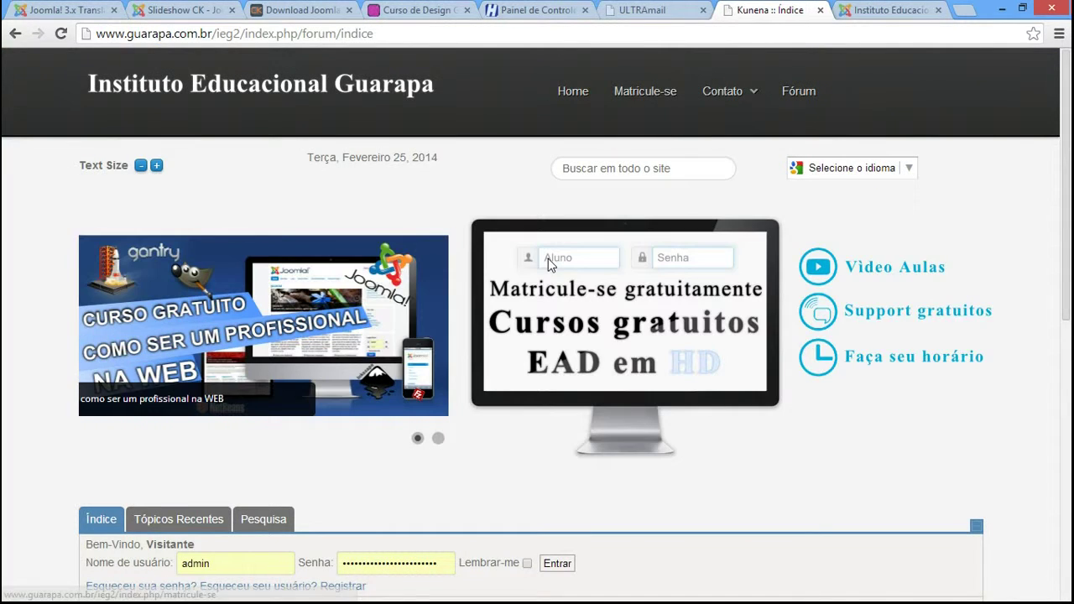
{"action": "left_click_drag", "start_coordinate": [1068, 165], "coordinate": [1067, 194]}
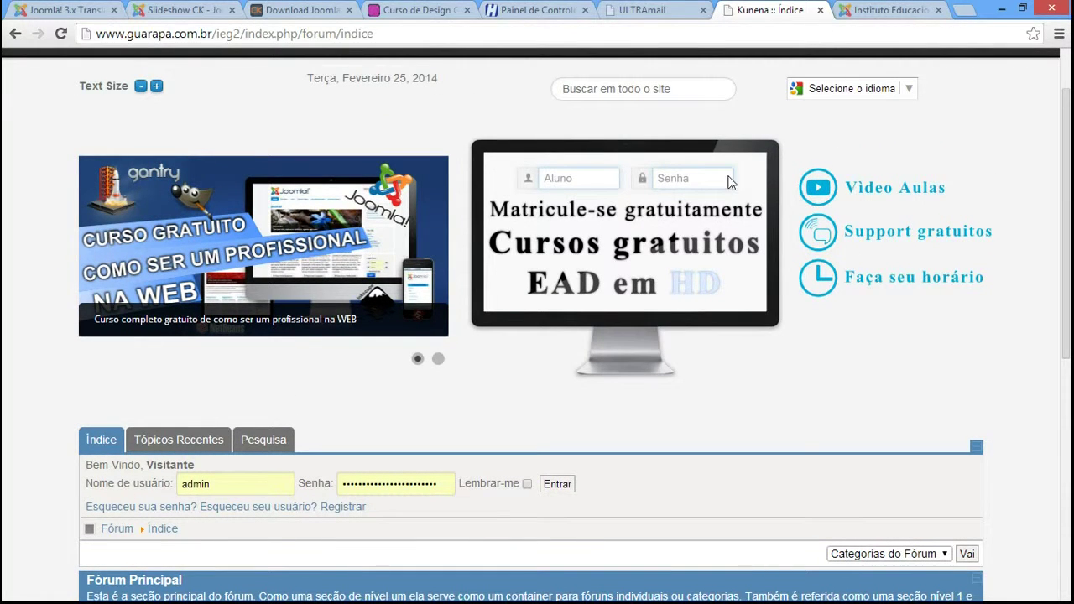
{"action": "left_click_drag", "start_coordinate": [1068, 149], "coordinate": [1064, 384]}
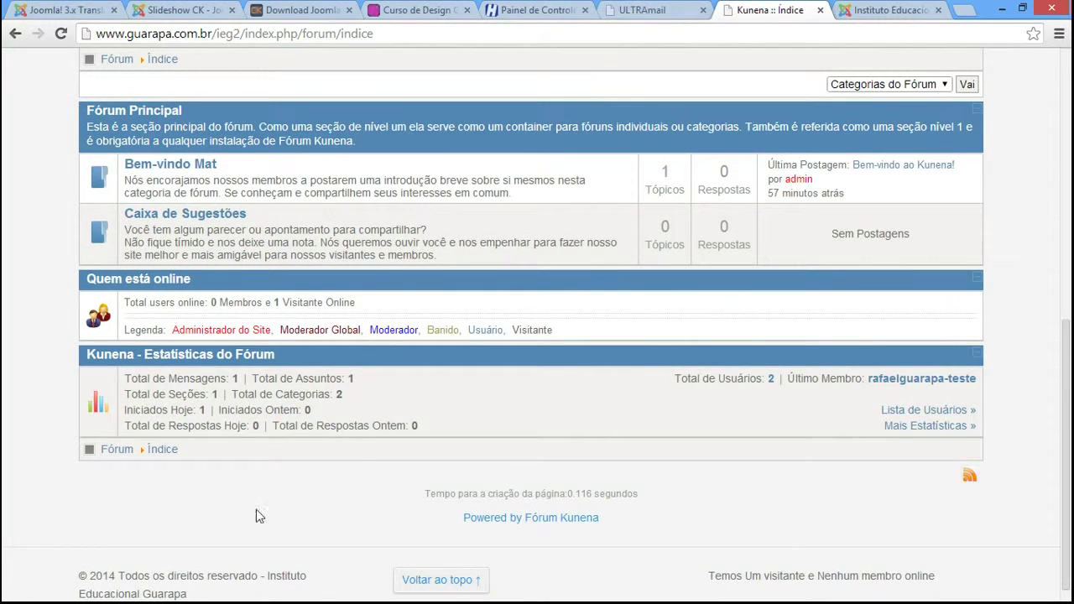
{"action": "left_click_drag", "start_coordinate": [1067, 537], "coordinate": [1066, 285]}
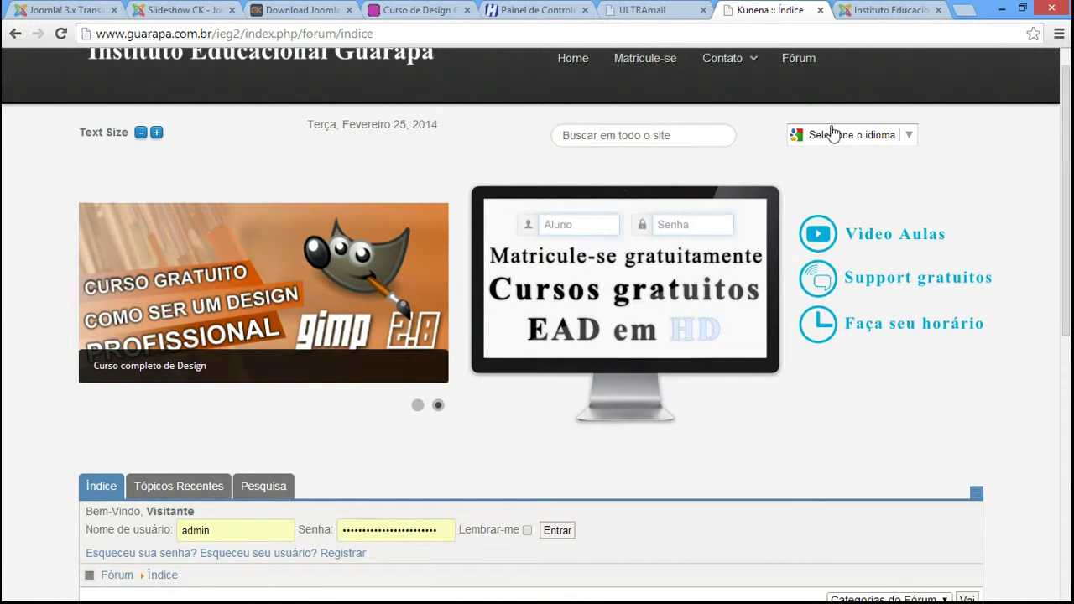
- Assign the Destaque antes de matricule-se module to the Kunena menu's Índice item instead of the main menu's Fórum item, then save and close it
{"action": "left_click", "coordinate": [858, 13]}
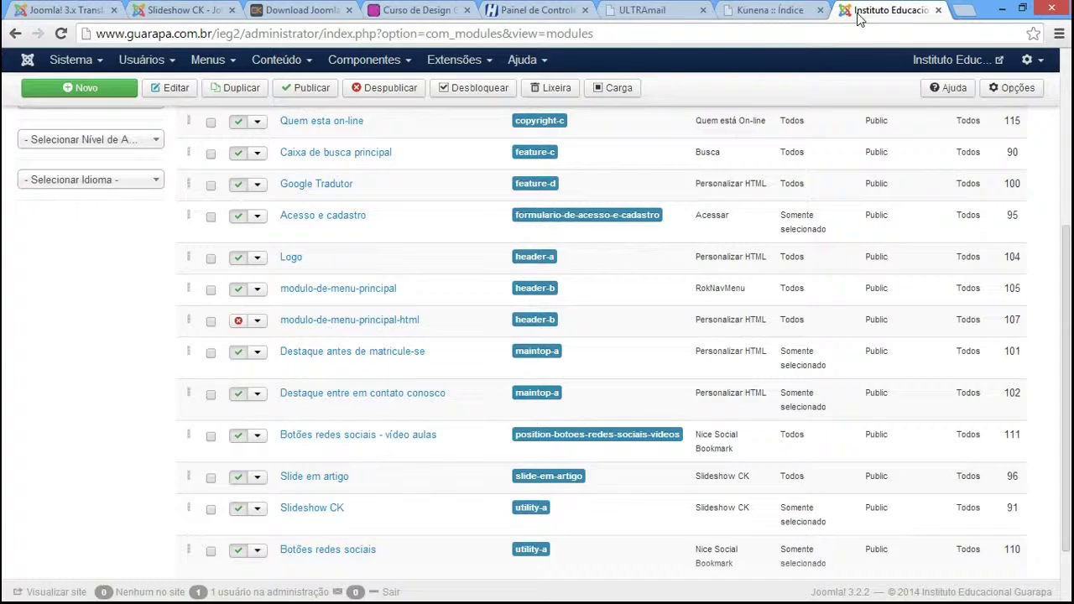
{"action": "left_click", "coordinate": [339, 353]}
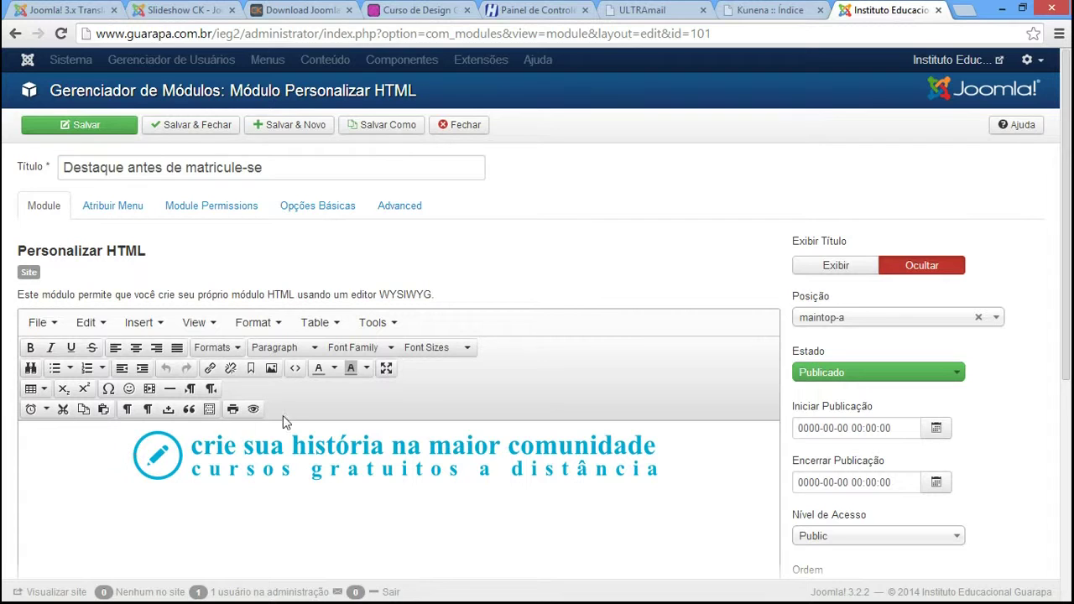
{"action": "left_click", "coordinate": [115, 204]}
{"action": "scroll", "coordinate": [1067, 394], "scroll_direction": "down", "scroll_amount": 1}
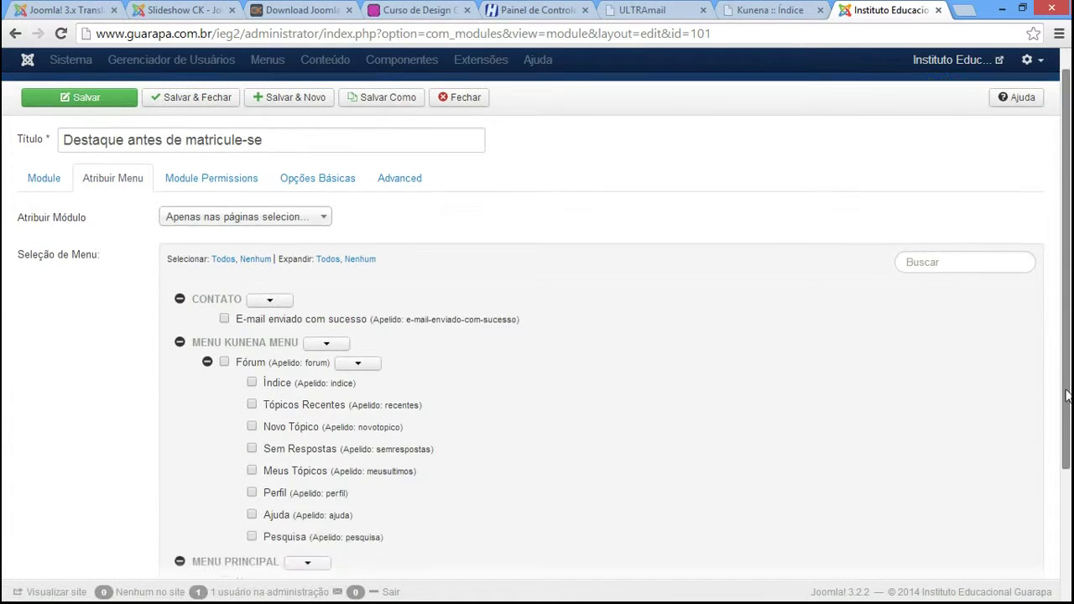
{"action": "scroll", "coordinate": [1067, 395], "scroll_direction": "down", "scroll_amount": 2}
{"action": "left_click", "coordinate": [224, 441]}
{"action": "left_click", "coordinate": [224, 528]}
{"action": "left_click", "coordinate": [224, 418]}
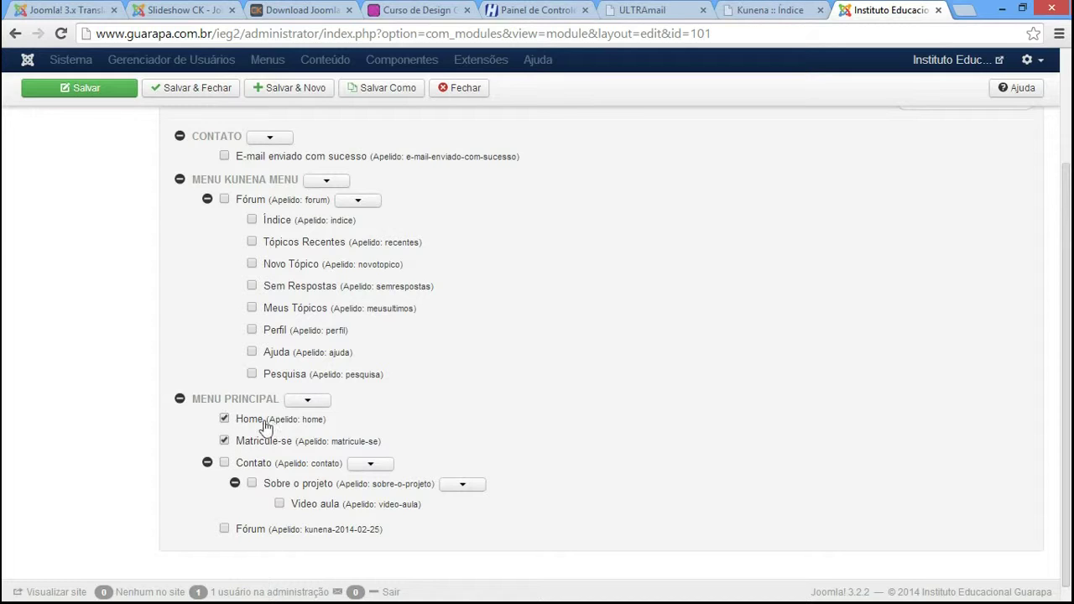
{"action": "left_click", "coordinate": [224, 418]}
{"action": "left_click", "coordinate": [251, 219]}
{"action": "left_click", "coordinate": [208, 93]}
- Reload the forum index page and examine the community banner below the slideshow and the forum sections down to the footer
{"action": "key", "text": "ctrl+shift+Tab"}
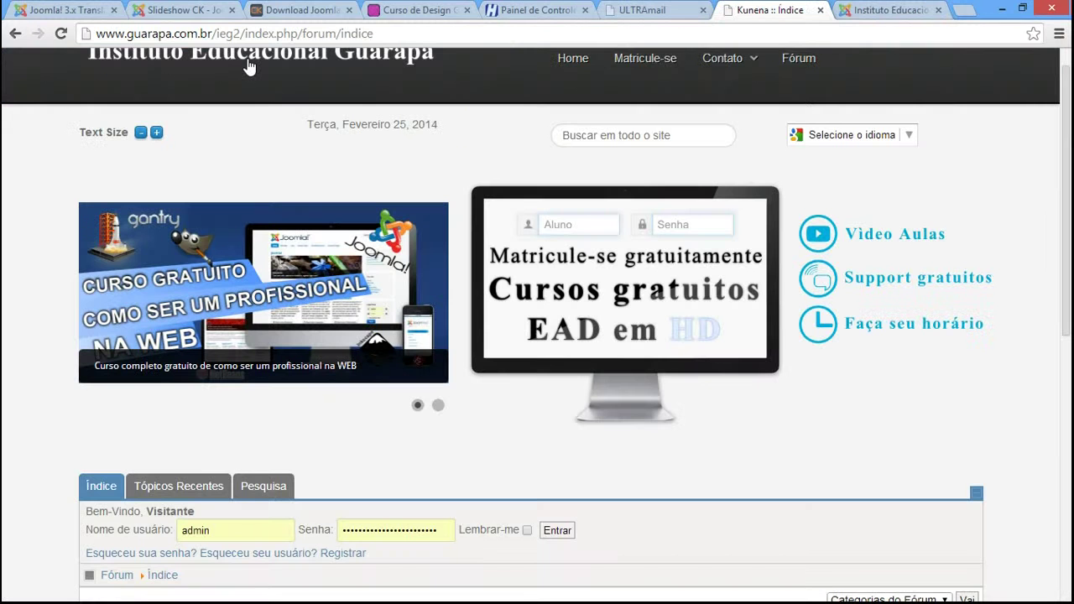
{"action": "left_click", "coordinate": [60, 35]}
{"action": "mouse_move", "coordinate": [420, 336]}
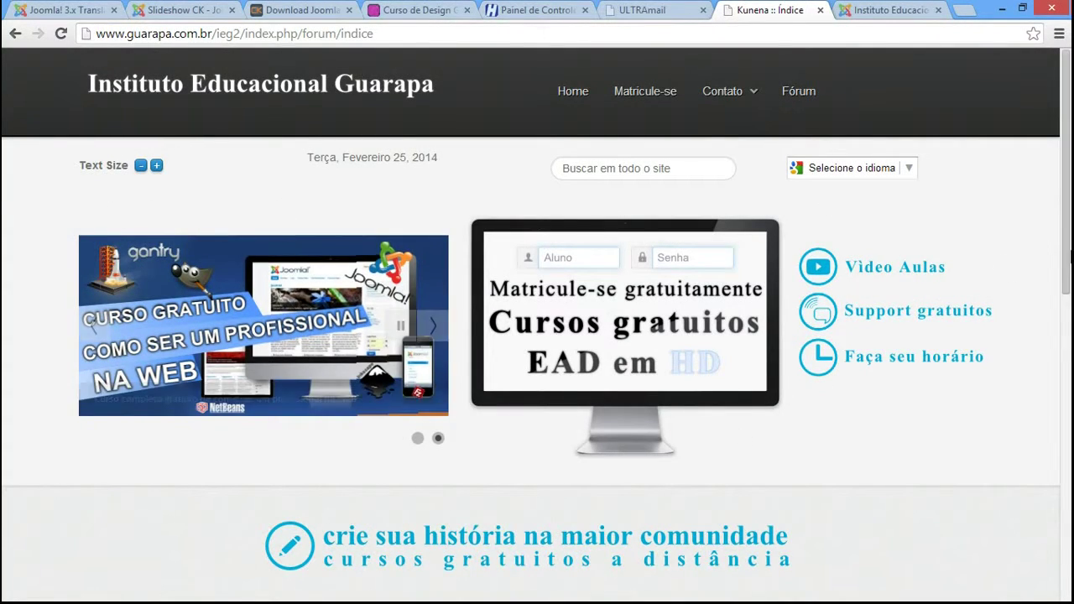
{"action": "left_click_drag", "start_coordinate": [1069, 81], "coordinate": [1070, 413]}
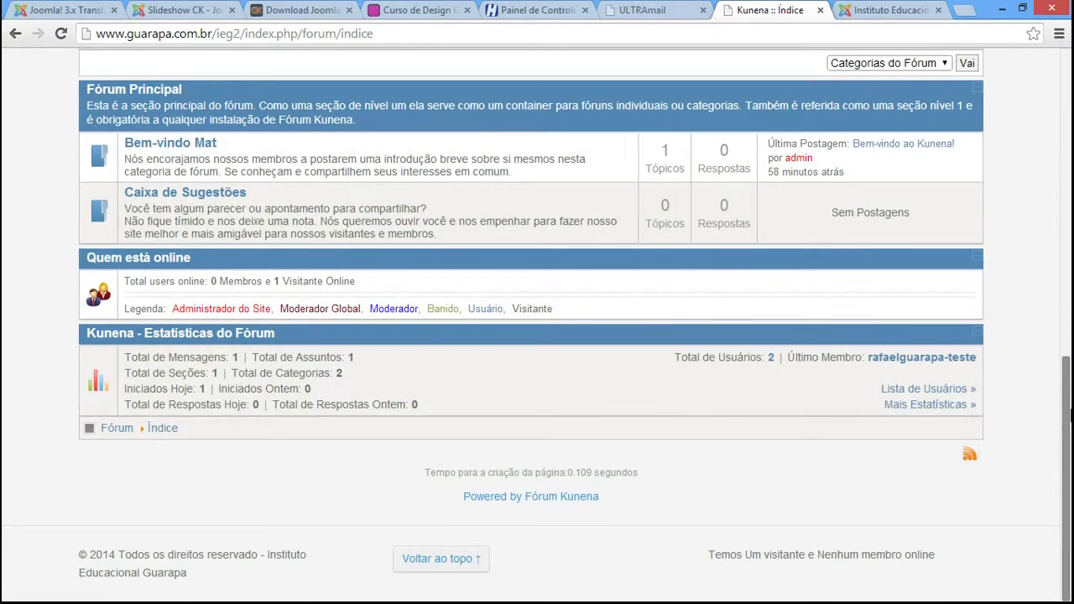
{"action": "scroll", "coordinate": [71, 262], "scroll_direction": "up", "scroll_amount": 5}
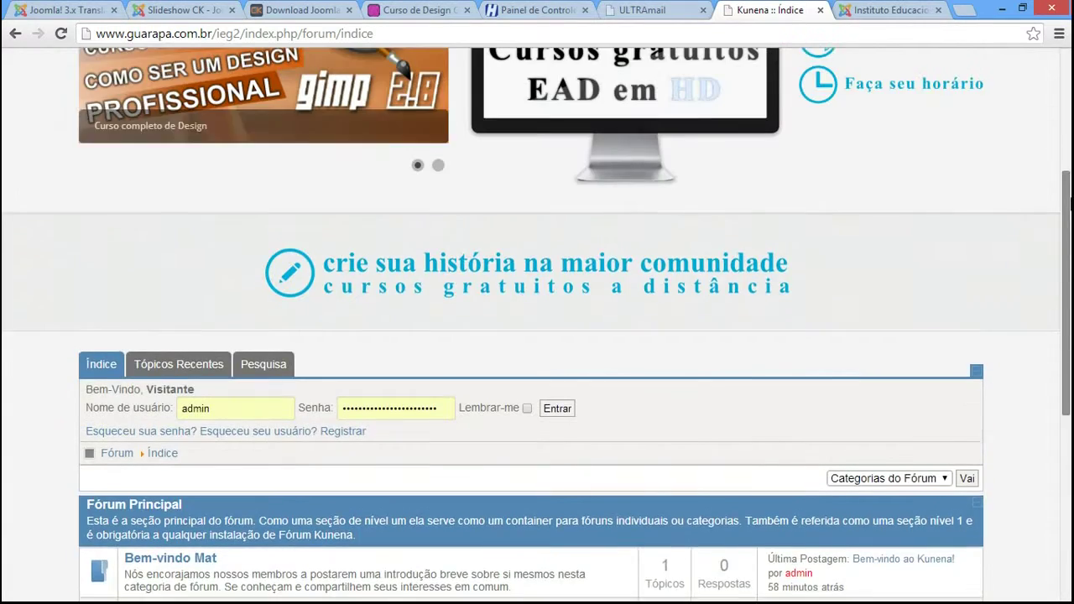
{"action": "scroll", "coordinate": [71, 261], "scroll_direction": "down", "scroll_amount": 4}
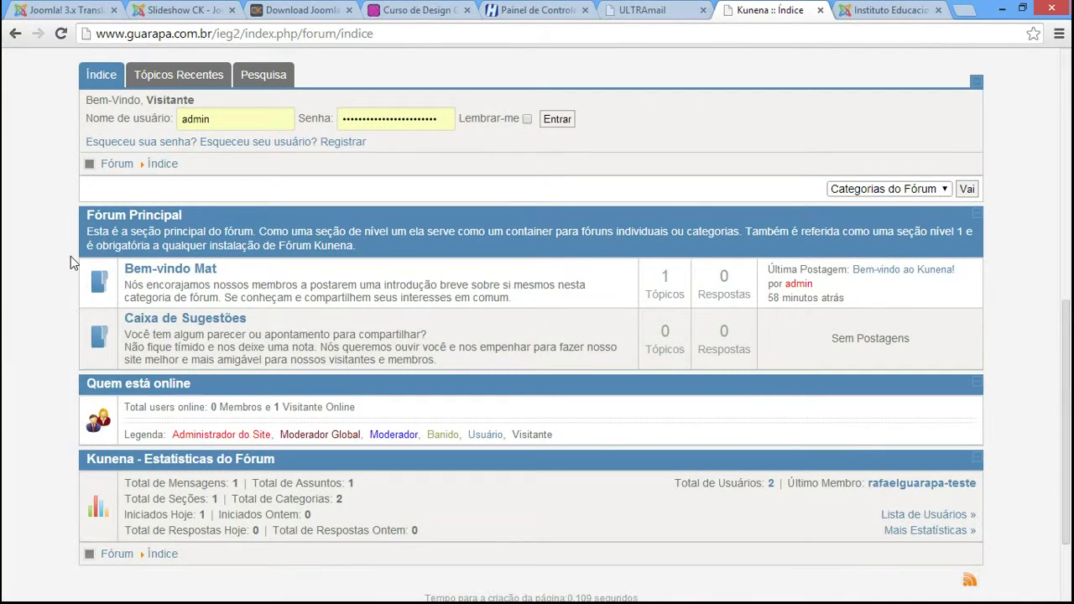